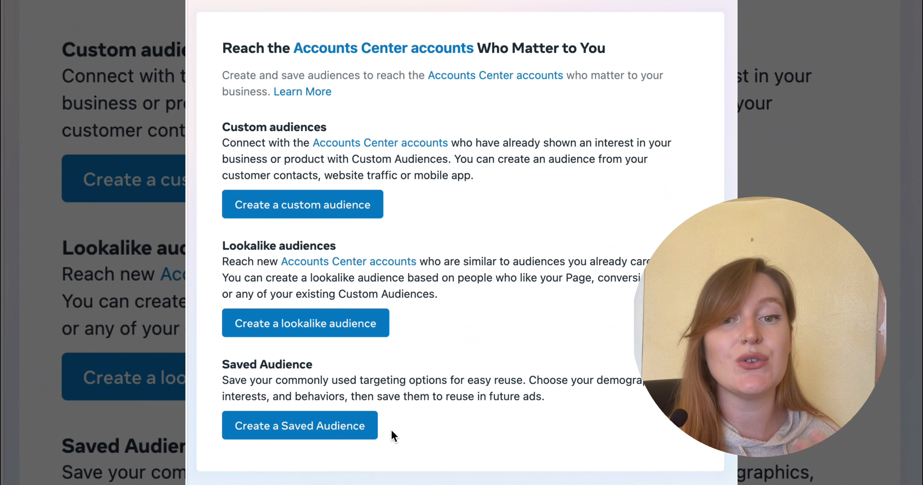
pyautogui.click(340, 318)
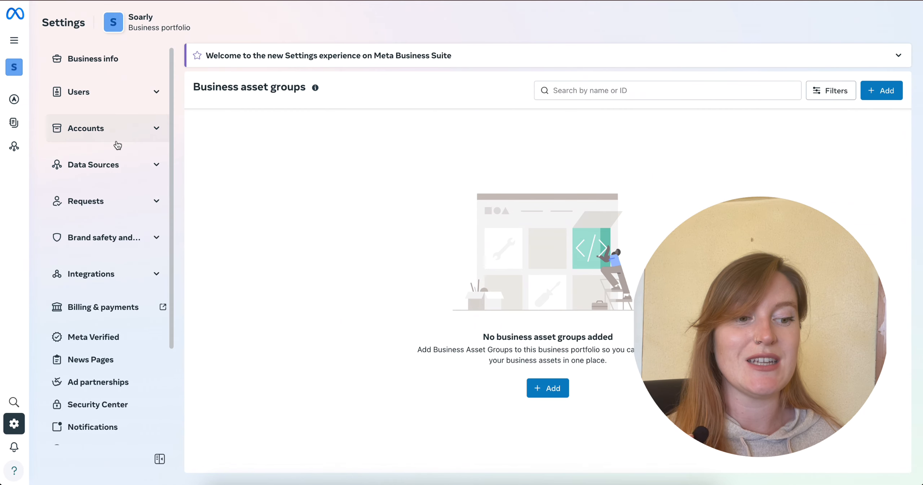
# Under Datasets & pixels, create a dataset named "Soarly Pixel" without requesting the Conversions API Gateway demo.
pyautogui.click(111, 167)
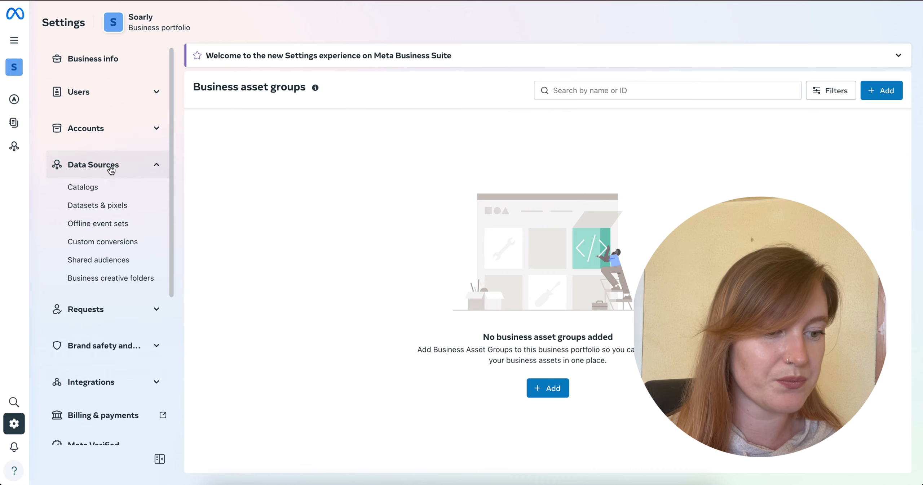
pyautogui.click(85, 207)
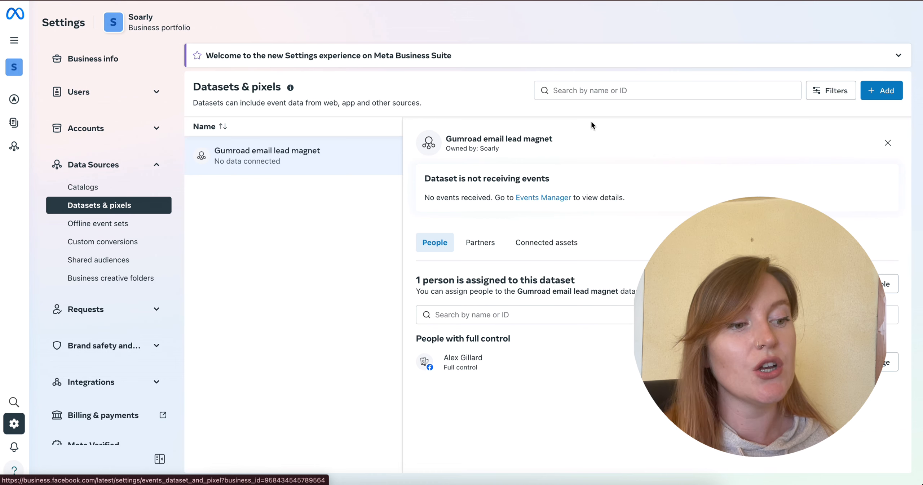
pyautogui.click(880, 97)
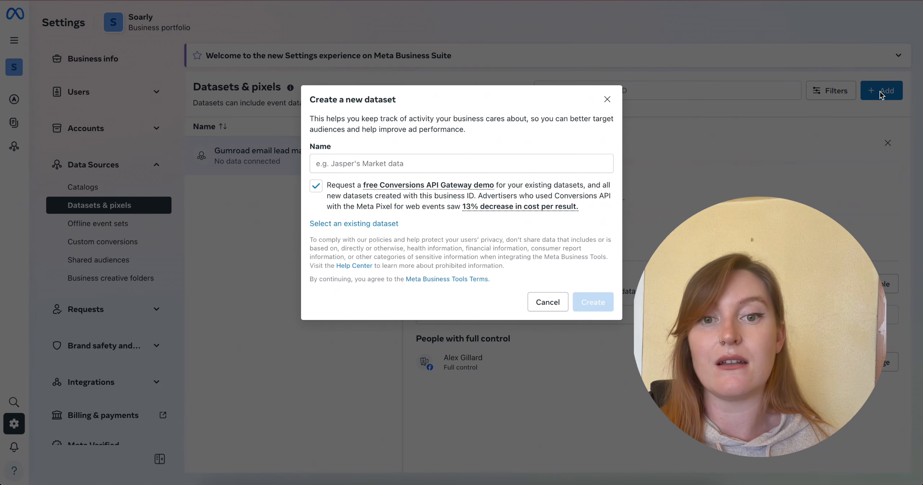
pyautogui.write('Soarly')
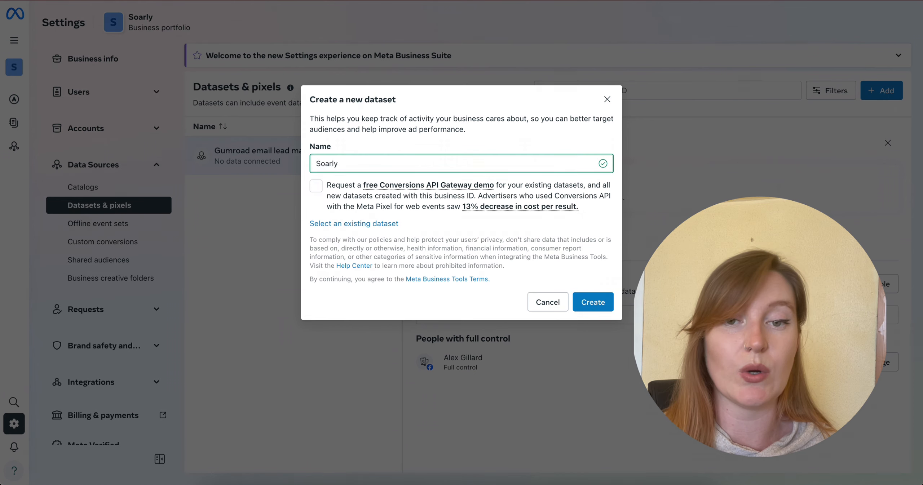
pyautogui.write(' Pixel')
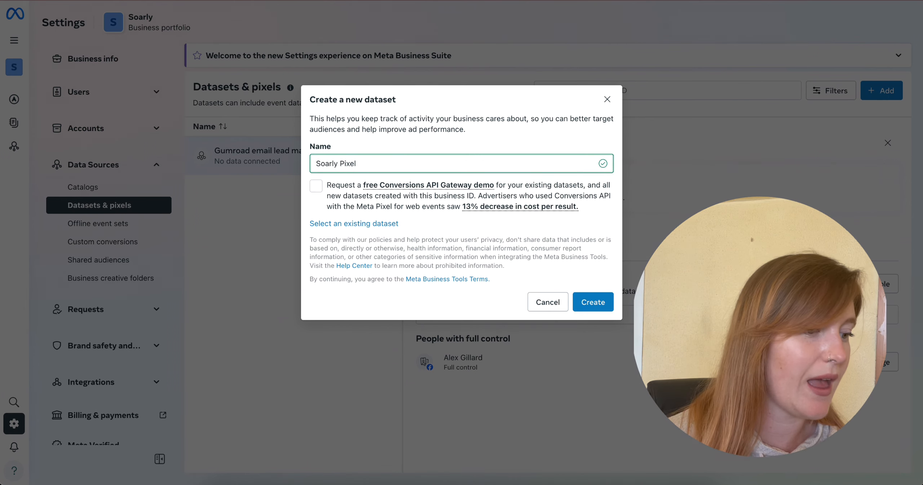
pyautogui.click(595, 305)
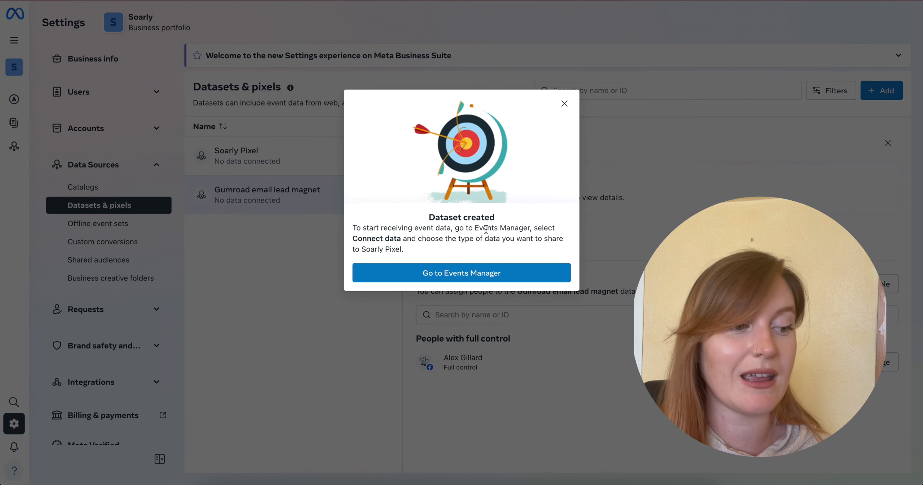
# Go to Events Manager for the new dataset and start setting up the Meta Pixel for website browser activity.
pyautogui.click(488, 273)
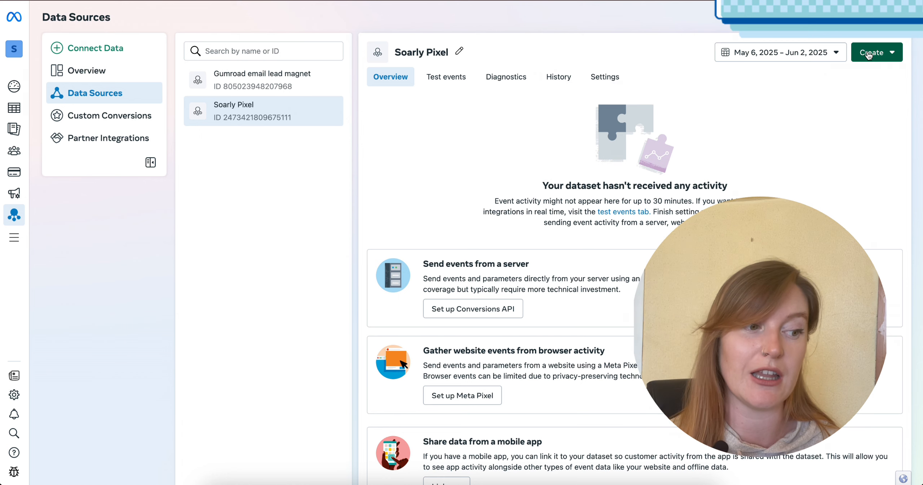
pyautogui.scroll(-3, 479, 171)
pyautogui.scroll(-3, 478, 171)
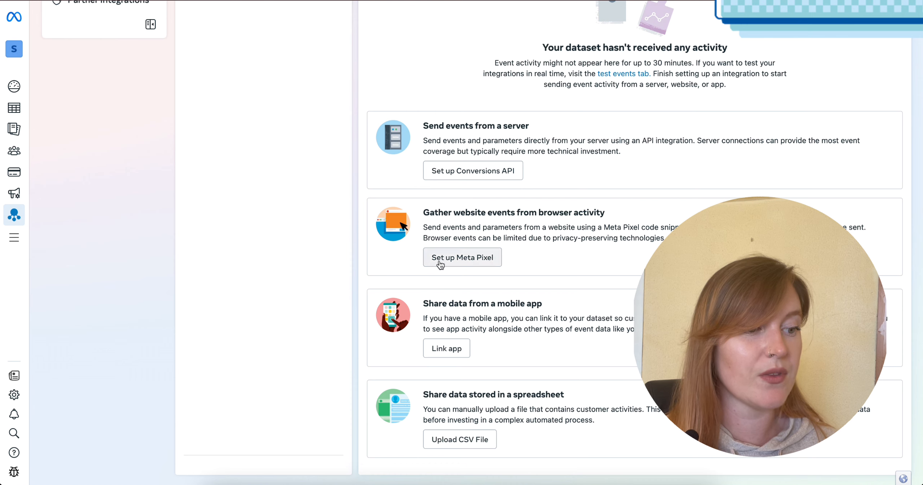
pyautogui.click(455, 267)
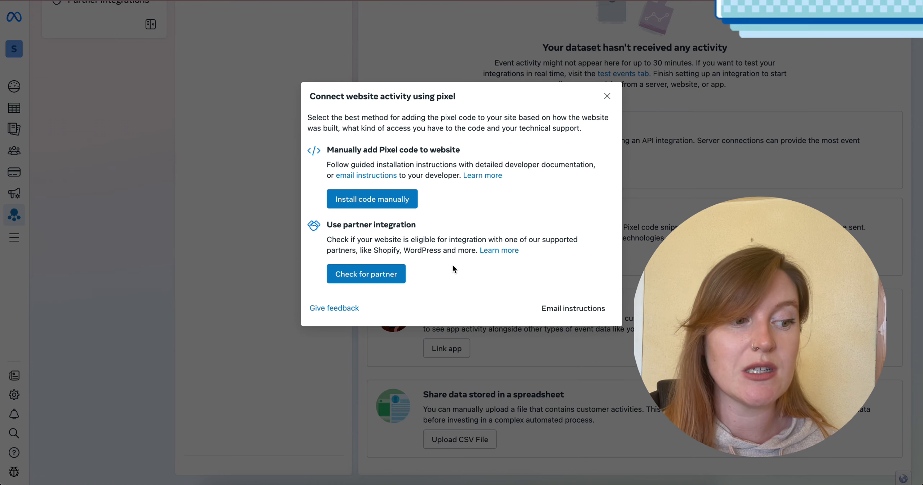
# Choose WordPress as the partner integration for the pixel and review the plugin installation instructions.
pyautogui.click(376, 269)
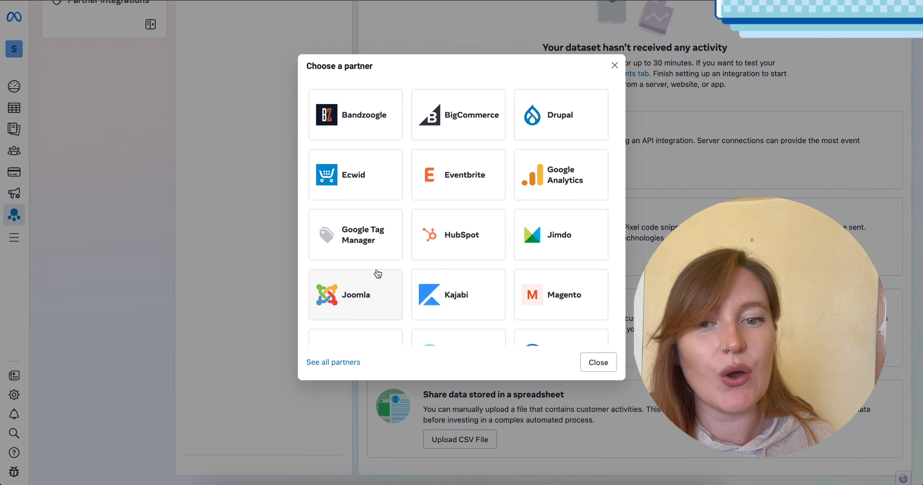
pyautogui.scroll(-5, 481, 258)
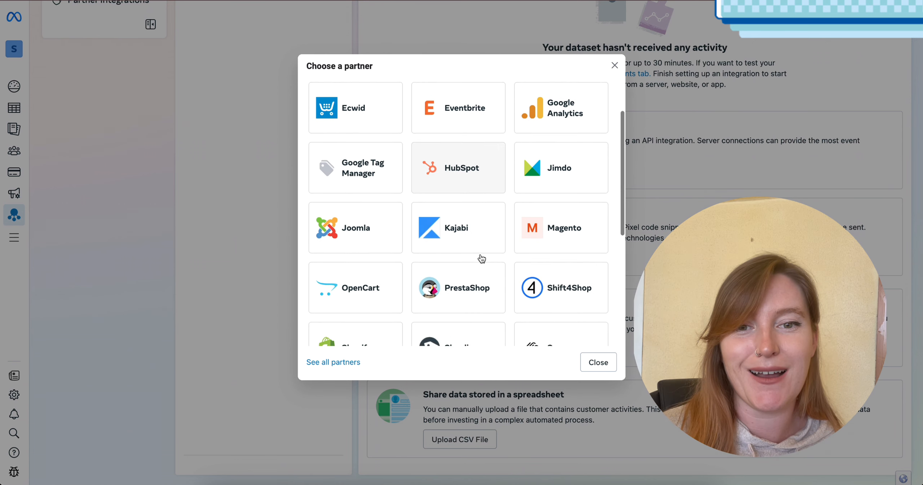
pyautogui.scroll(-5, 482, 258)
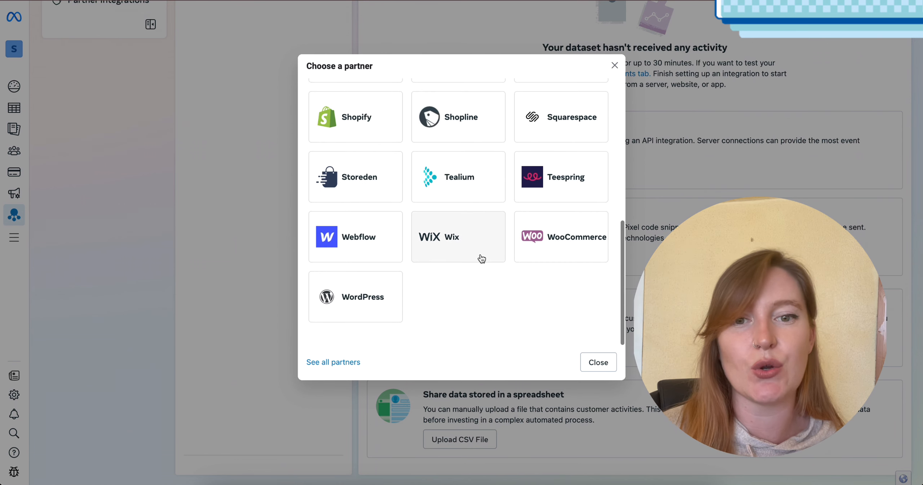
pyautogui.click(343, 309)
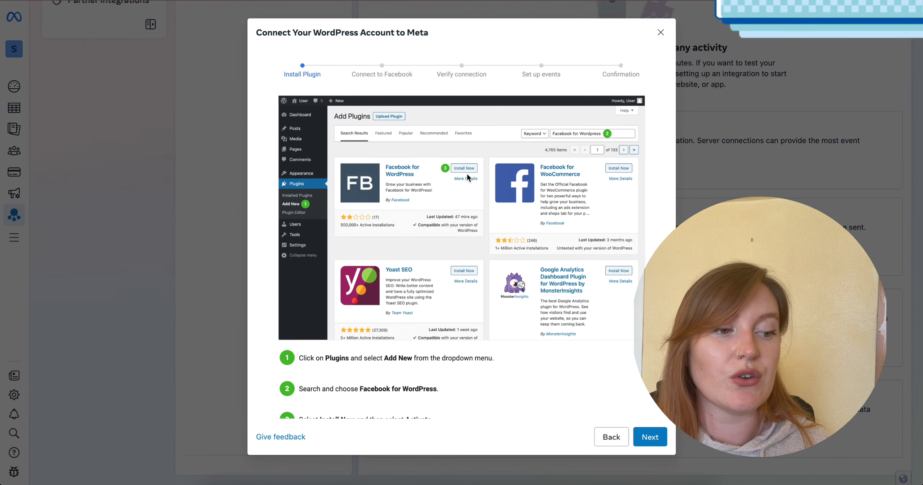
pyautogui.scroll(-2, 460, 254)
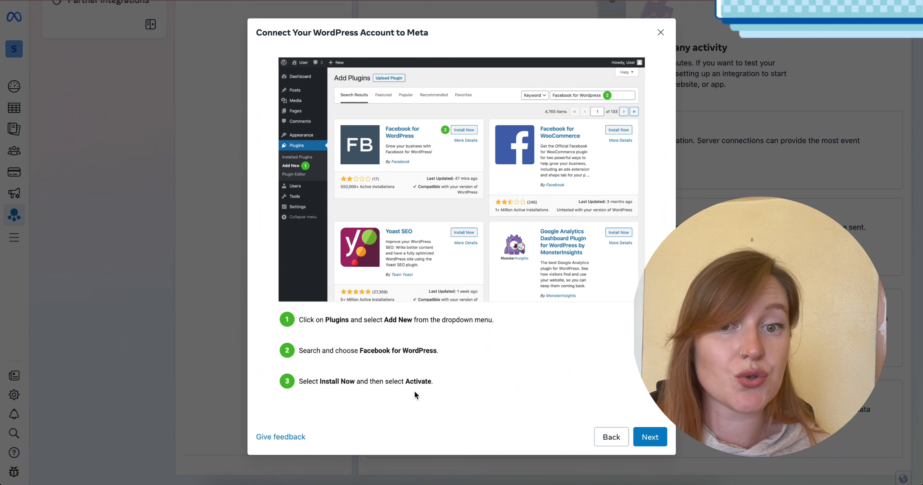
pyautogui.scroll(2, 477, 346)
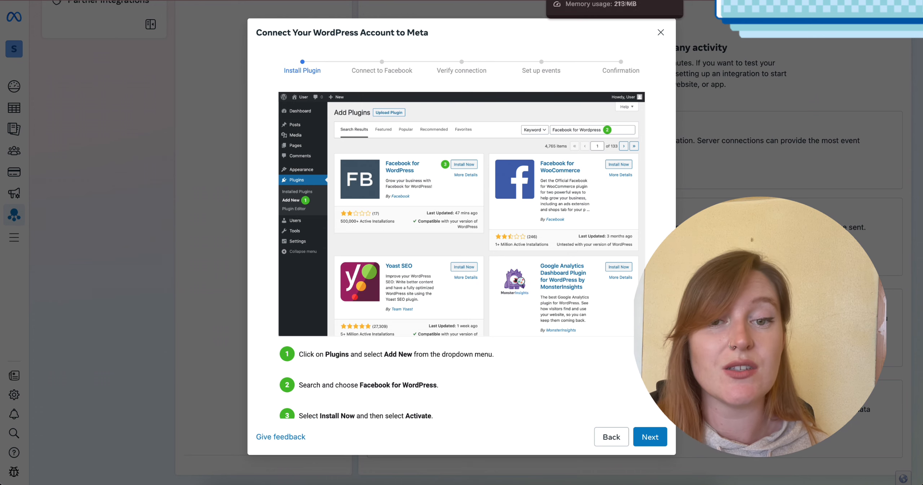
# Switch to the site's WordPress admin and open the page for adding new plugins.
pyautogui.click(700, 0)
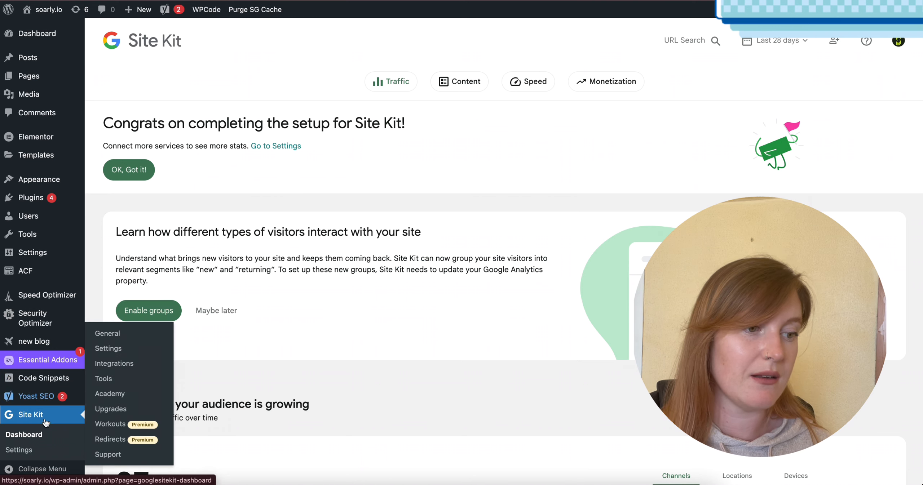
pyautogui.scroll(-2, 51, 359)
pyautogui.scroll(2, 51, 357)
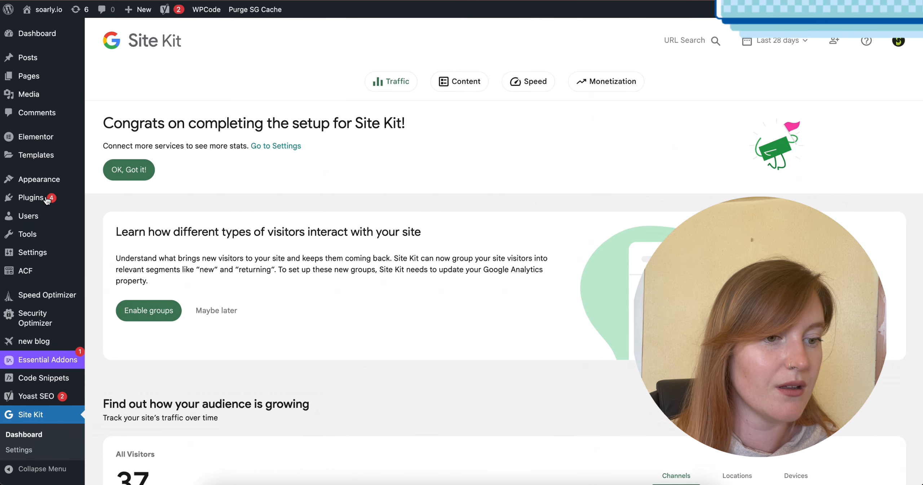
pyautogui.moveTo(40, 201)
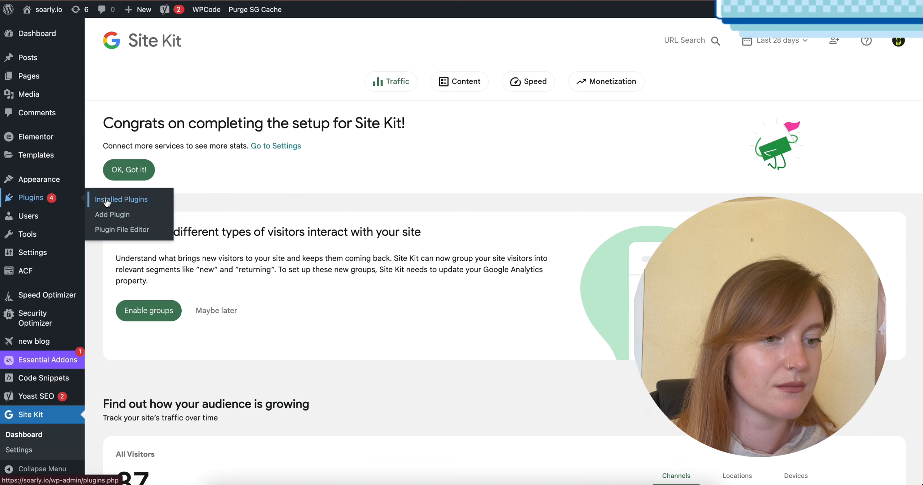
pyautogui.click(110, 216)
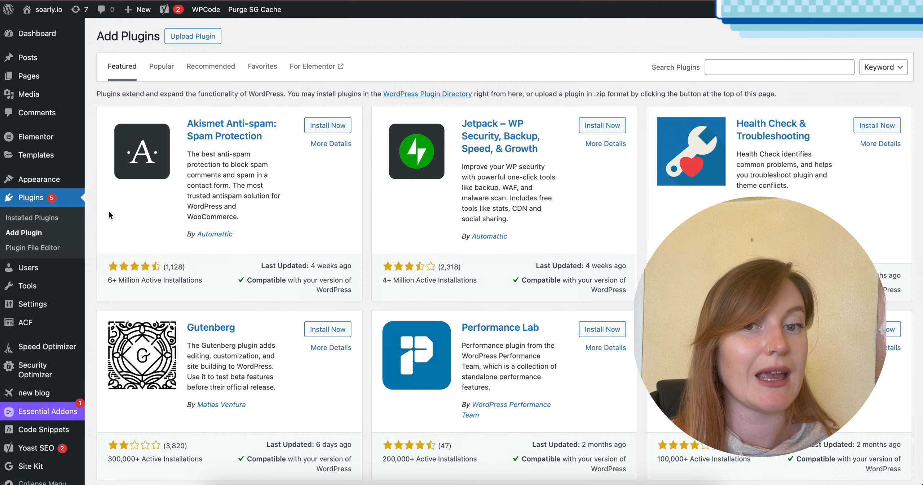
# Search the plugins for "facebook", and install and activate Meta pixel for WordPress.
pyautogui.click(787, 68)
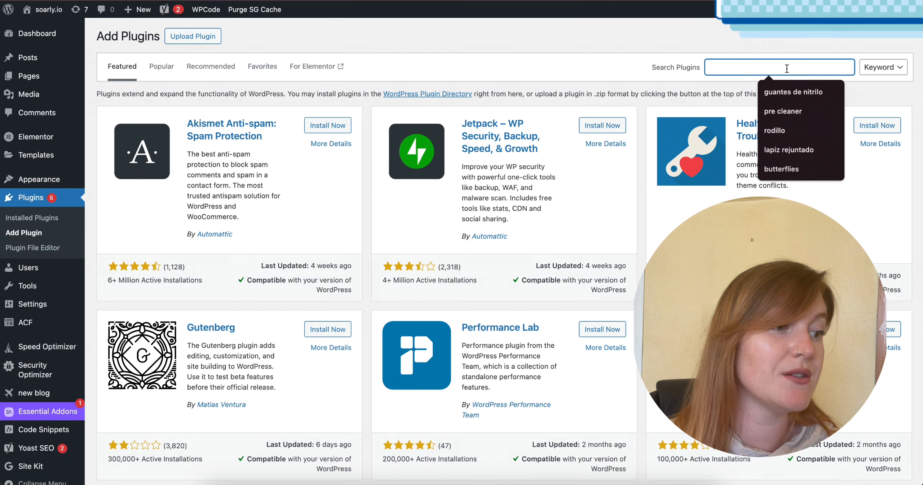
pyautogui.write('facebook')
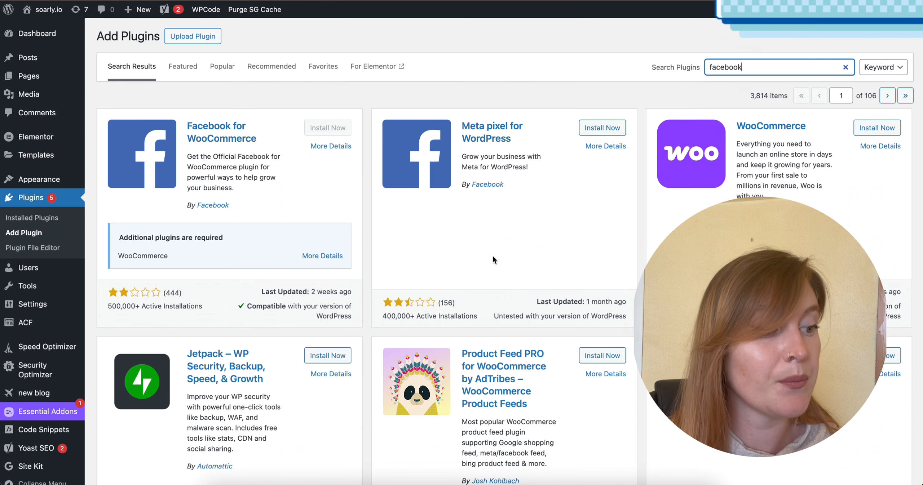
pyautogui.click(598, 131)
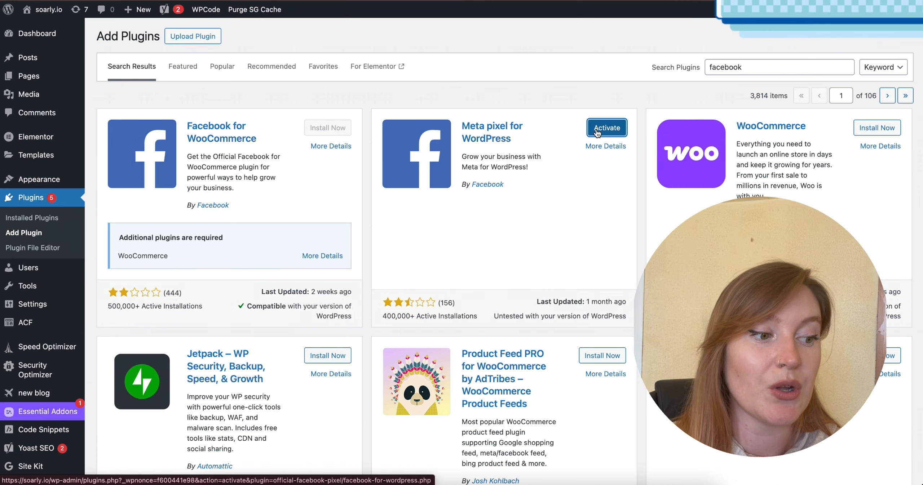
pyautogui.click(598, 133)
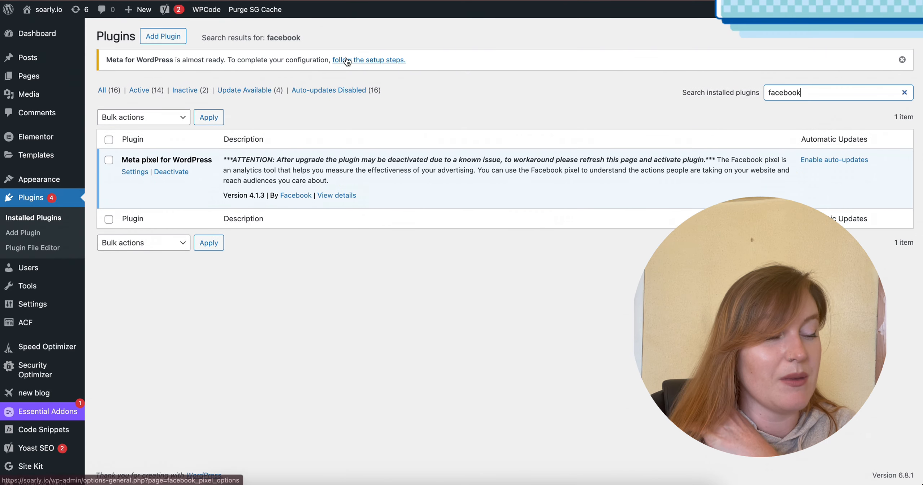
# Start the Meta plugin's connection to Facebook, continue with the signed-in account and proceed past the WordPress App permissions overview.
pyautogui.click(345, 60)
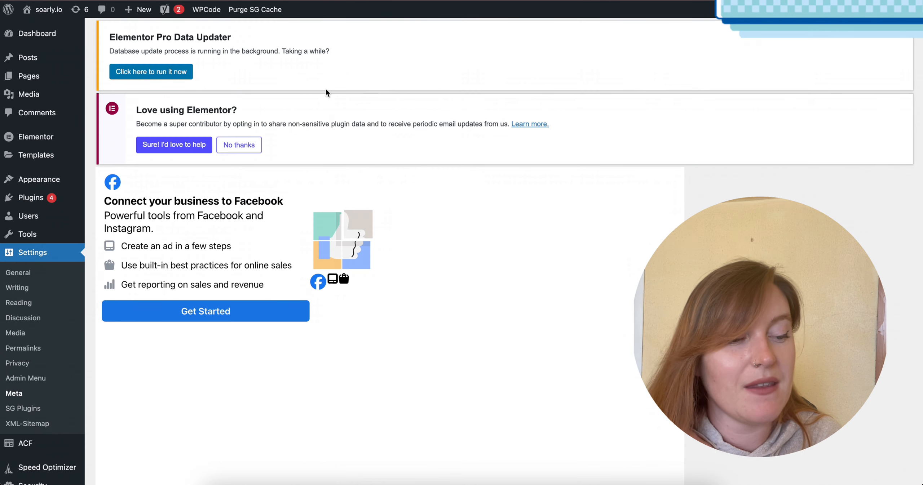
pyautogui.scroll(-2, 219, 290)
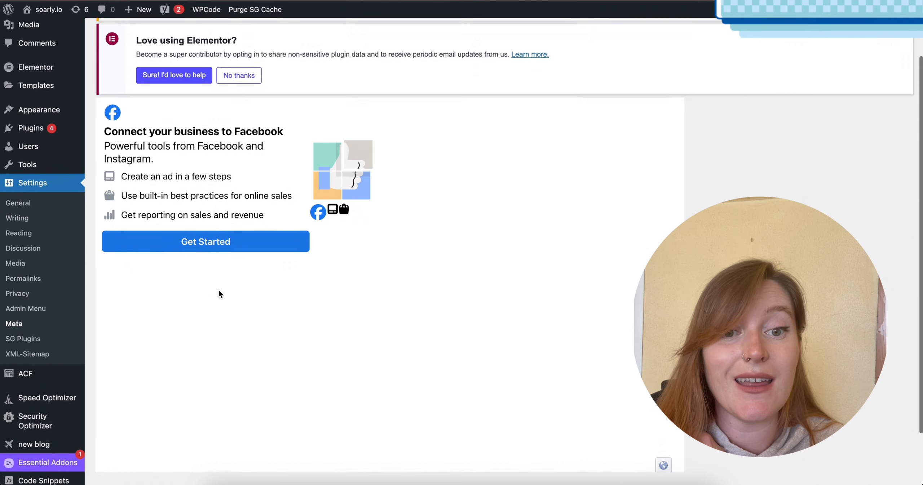
pyautogui.click(215, 240)
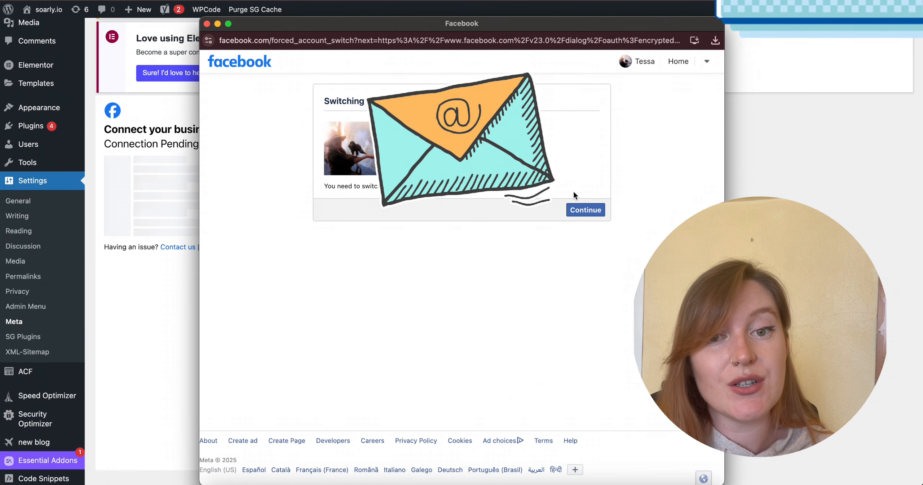
pyautogui.click(582, 211)
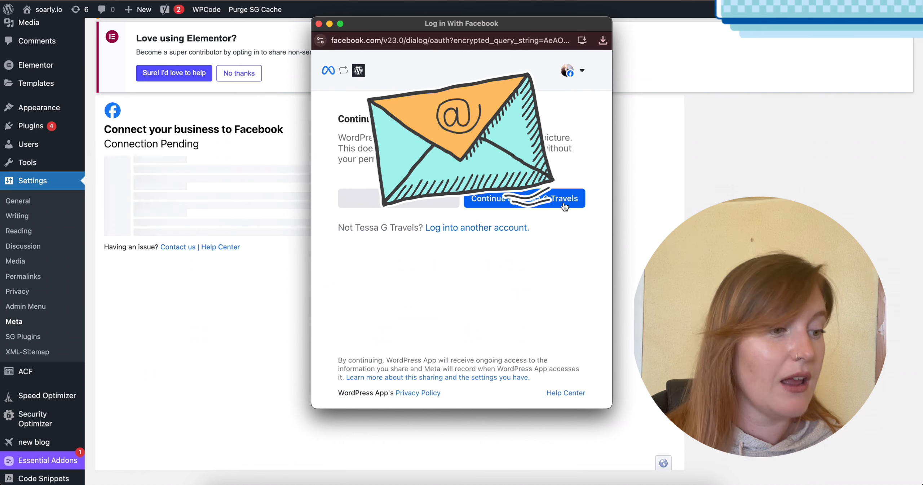
pyautogui.click(565, 202)
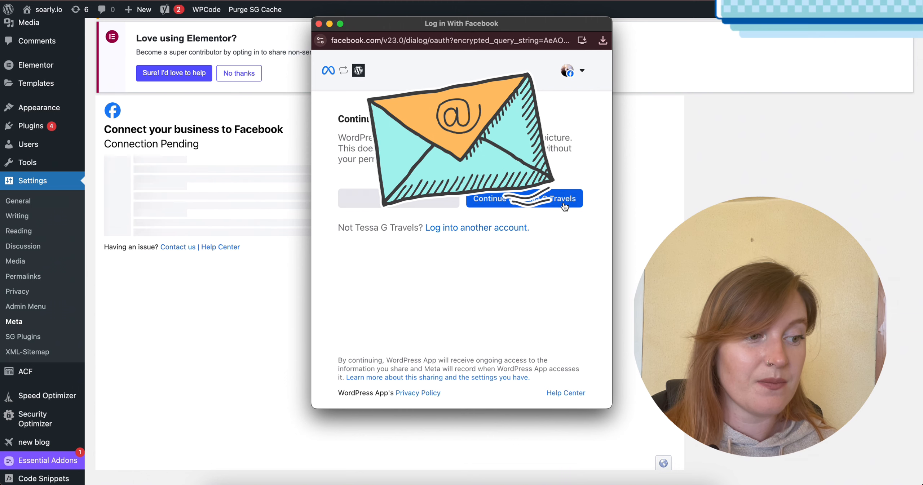
pyautogui.scroll(-1, 539, 241)
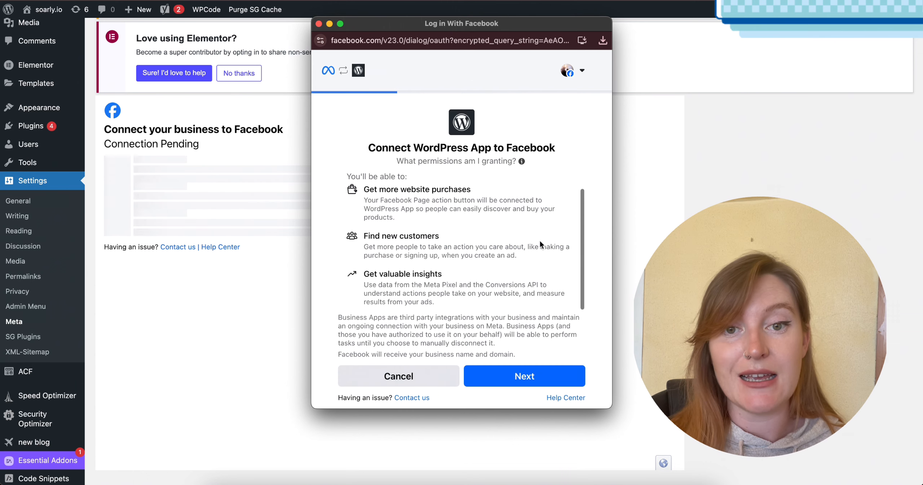
pyautogui.click(537, 374)
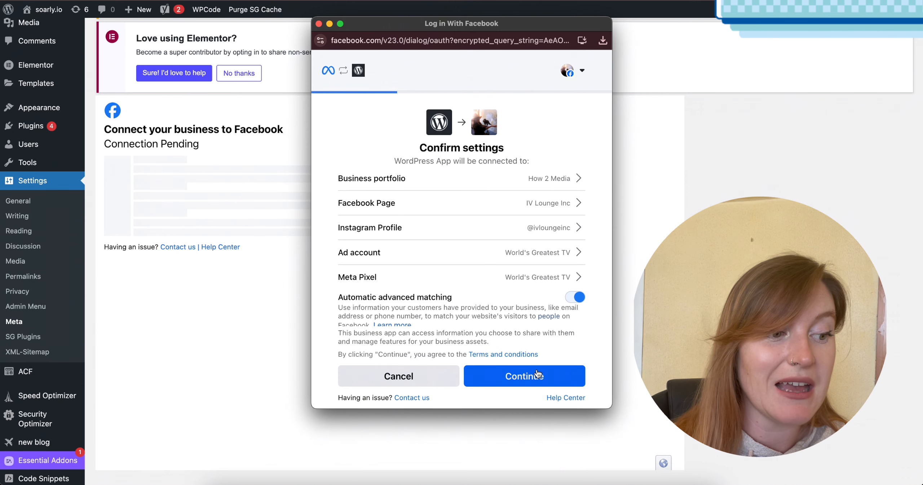
# Choose Soarly as the business portfolio connected to the WordPress App.
pyautogui.click(567, 184)
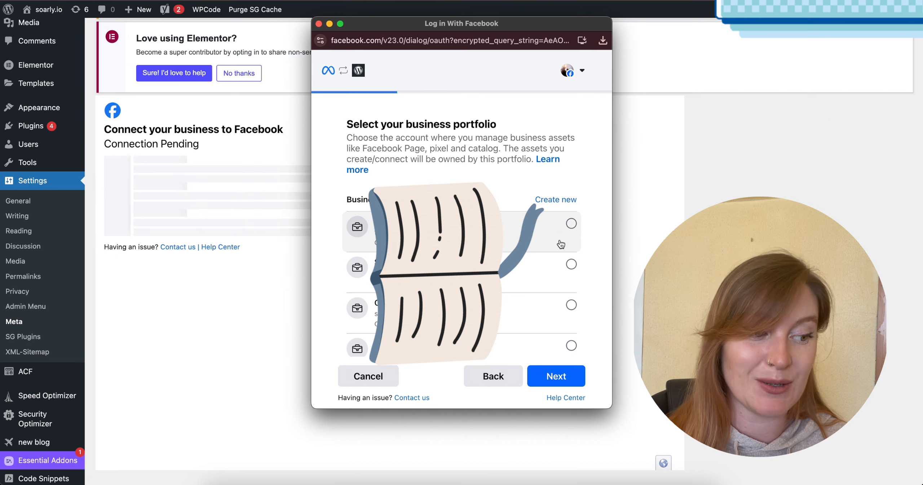
pyautogui.scroll(-1, 561, 245)
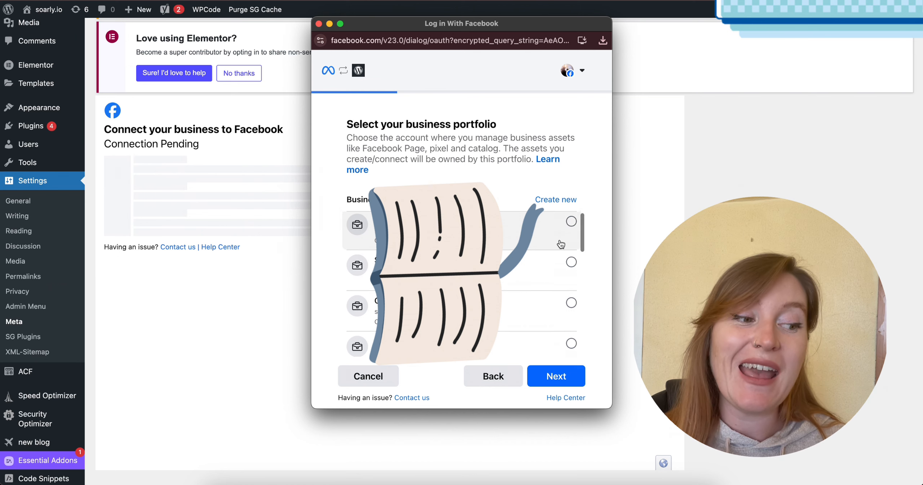
pyautogui.scroll(-1, 561, 244)
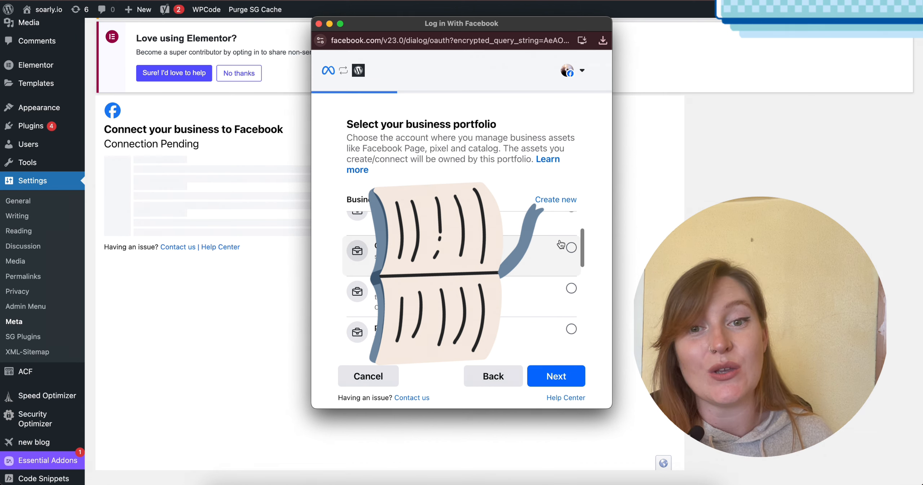
pyautogui.scroll(3, 561, 244)
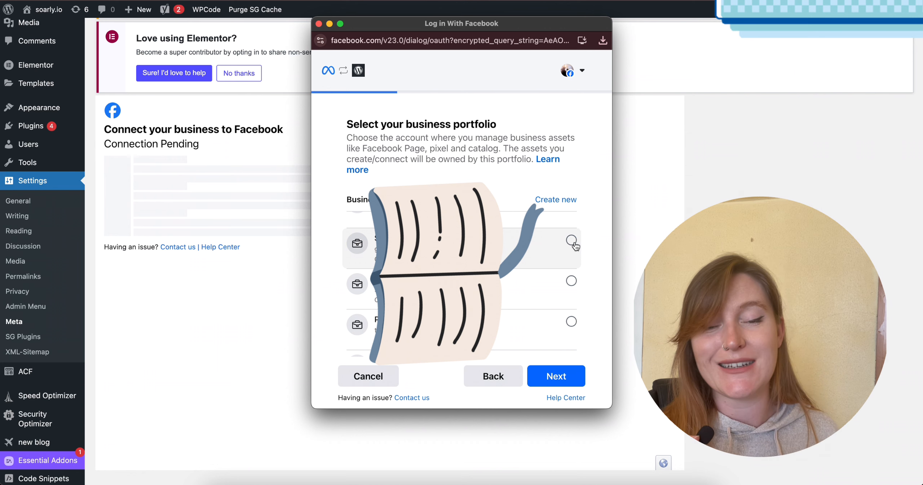
pyautogui.scroll(-2, 567, 245)
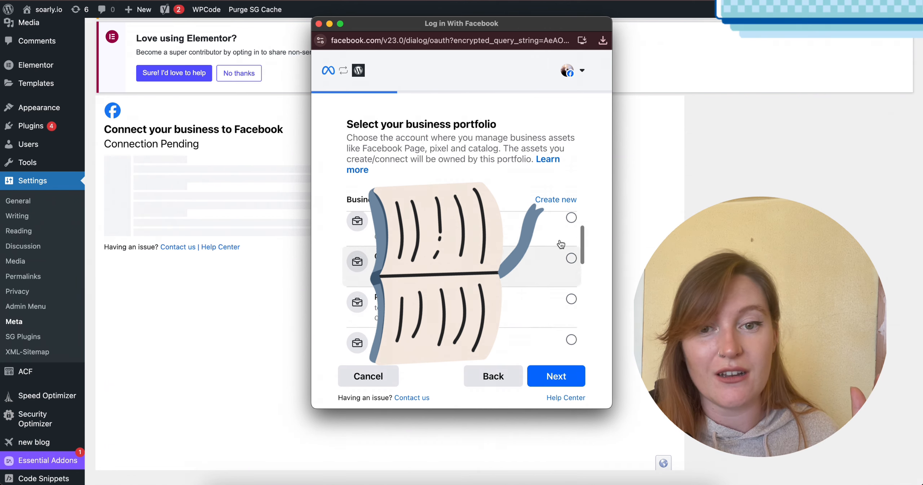
pyautogui.scroll(-1, 561, 245)
pyautogui.click(573, 241)
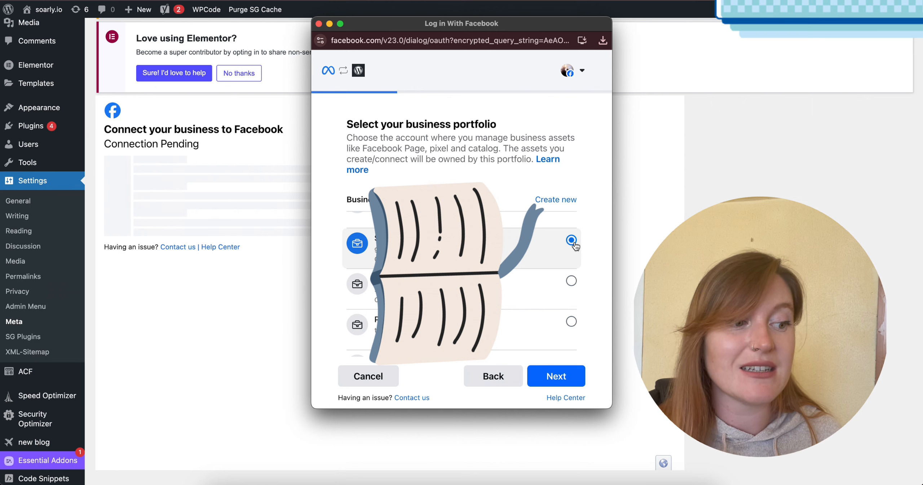
pyautogui.scroll(-3, 568, 247)
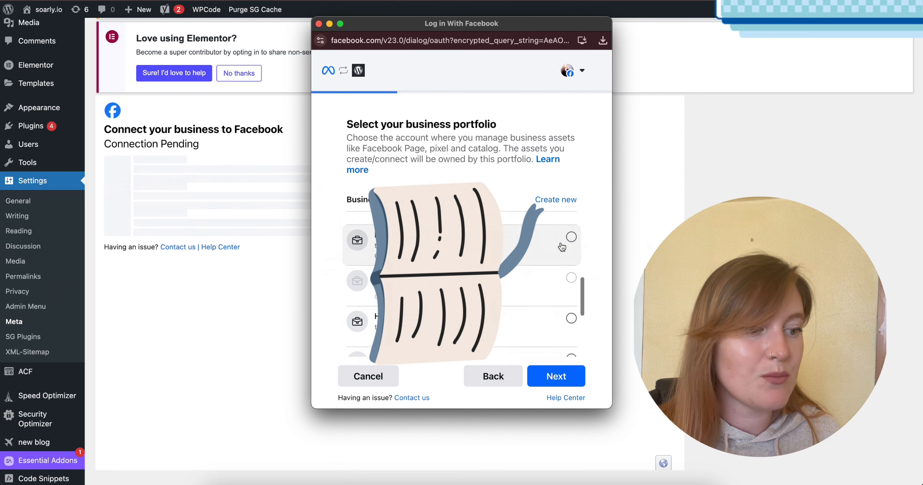
pyautogui.scroll(2, 561, 247)
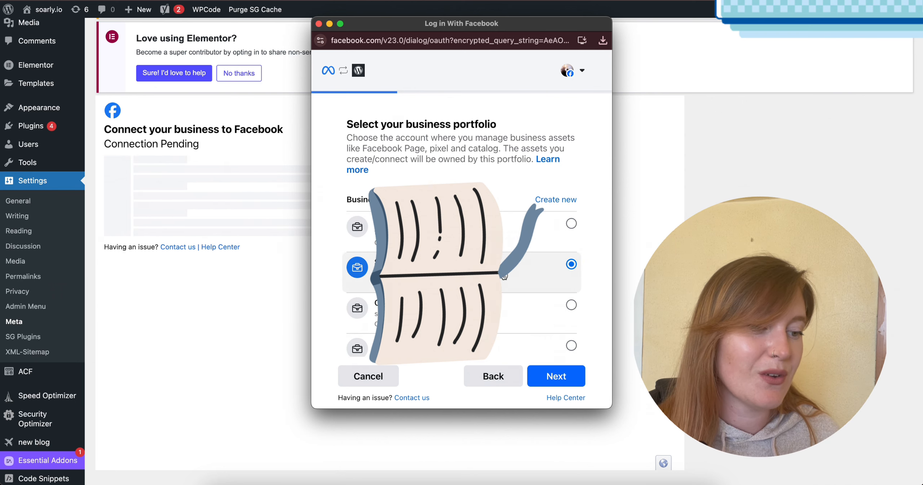
pyautogui.click(556, 376)
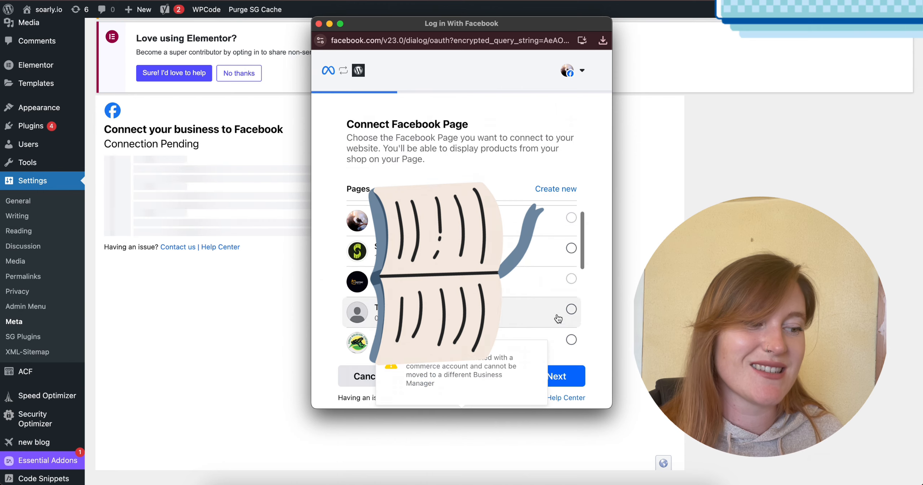
pyautogui.click(572, 248)
pyautogui.scroll(-5, 535, 258)
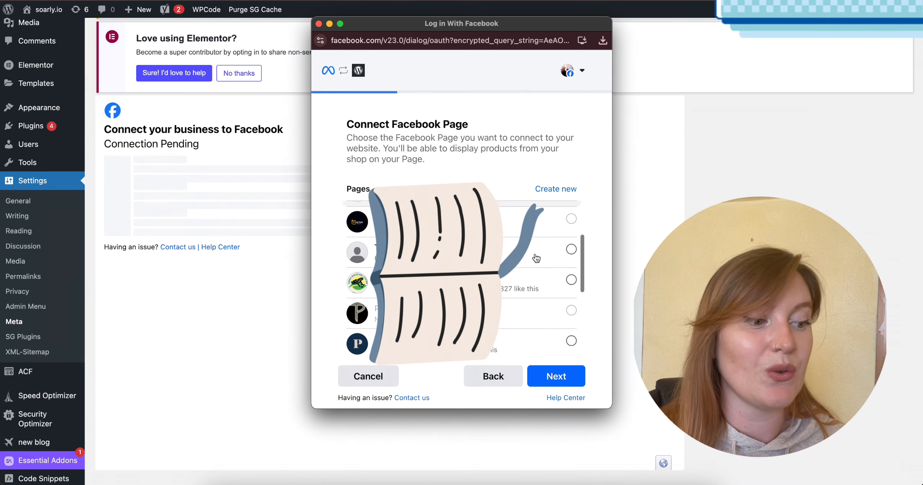
pyautogui.scroll(5, 537, 259)
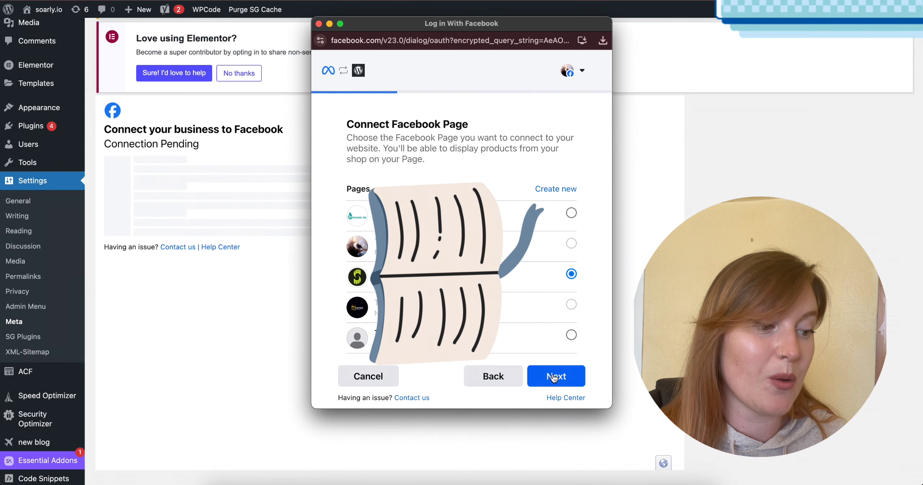
pyautogui.scroll(-5, 545, 341)
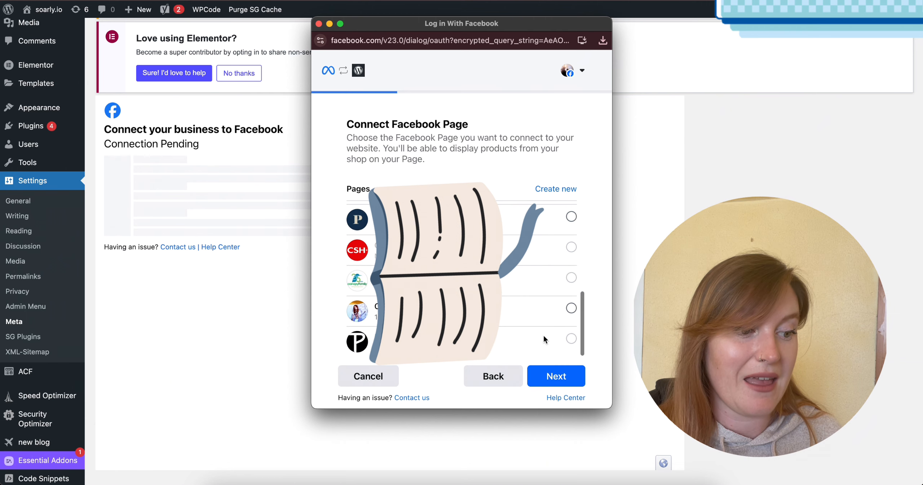
pyautogui.scroll(5, 544, 340)
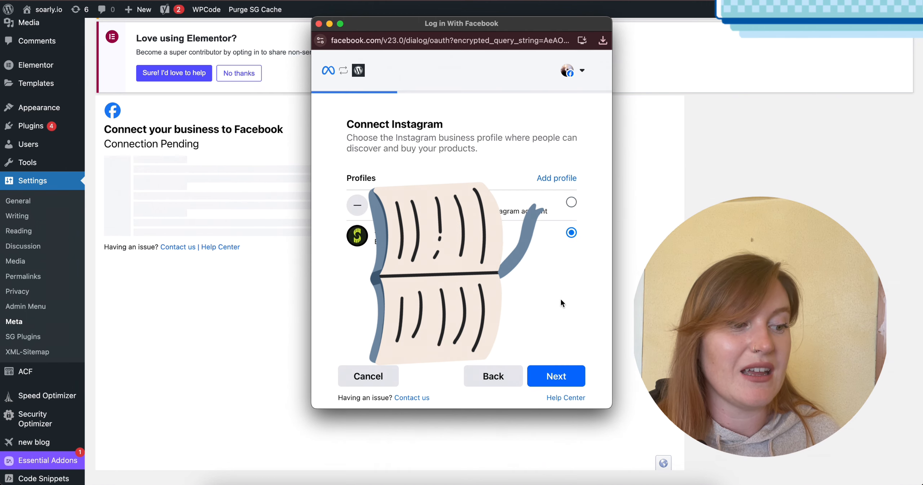
pyautogui.click(562, 377)
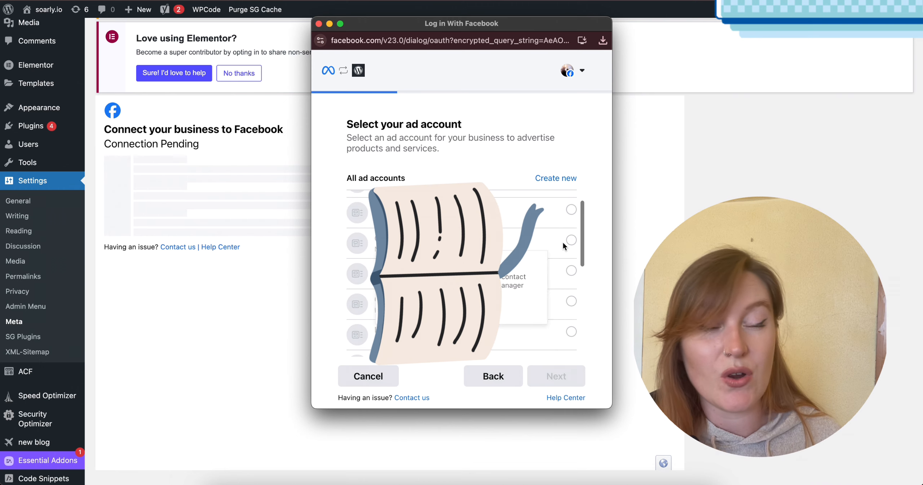
# Find Soarly ad account in the list of ad accounts and select it for the connection.
pyautogui.scroll(-1, 564, 246)
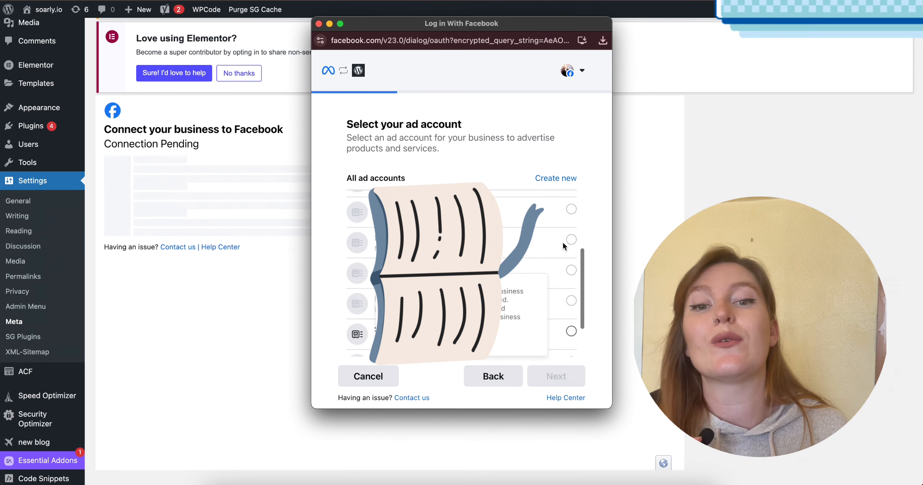
pyautogui.scroll(5, 564, 246)
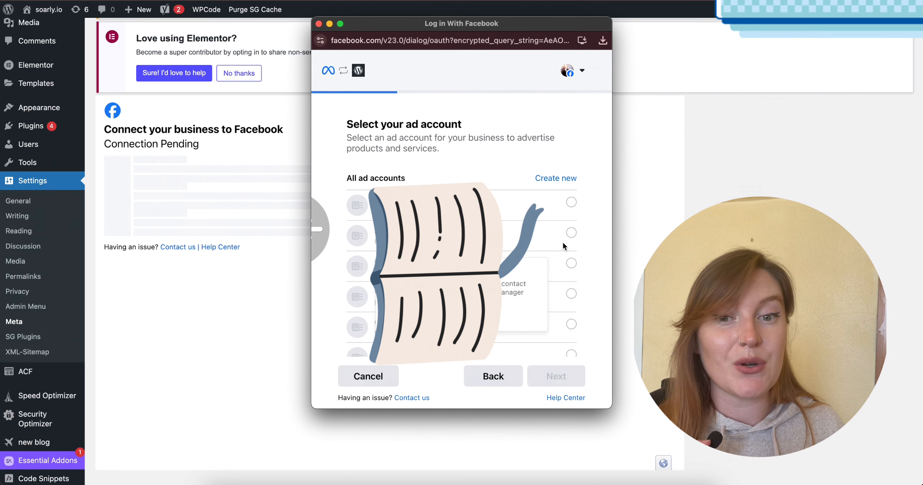
pyautogui.scroll(-1, 564, 247)
pyautogui.scroll(-4, 564, 247)
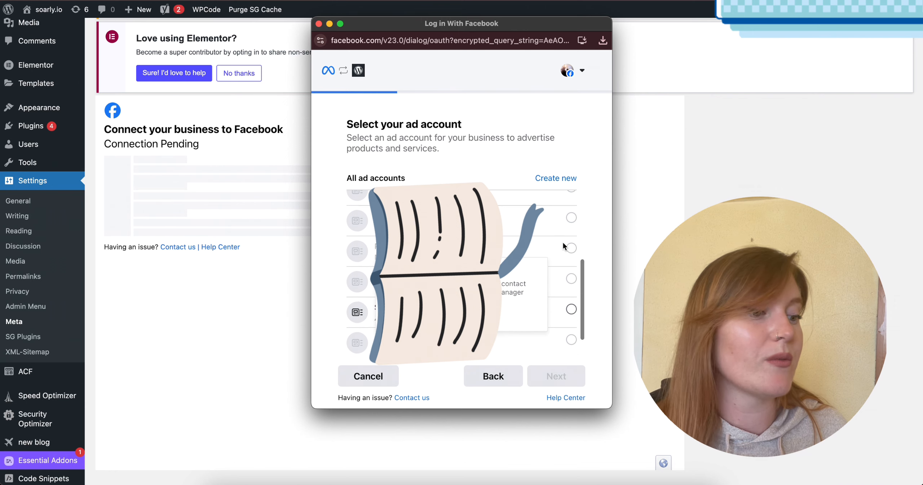
pyautogui.click(571, 277)
pyautogui.click(557, 378)
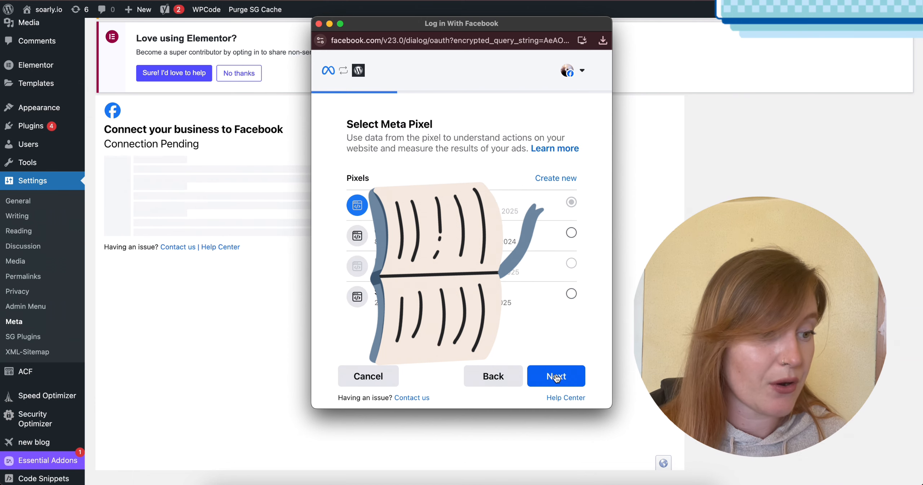
# Select Soarly Pixel as the Meta Pixel and return to the connection settings overview.
pyautogui.click(573, 295)
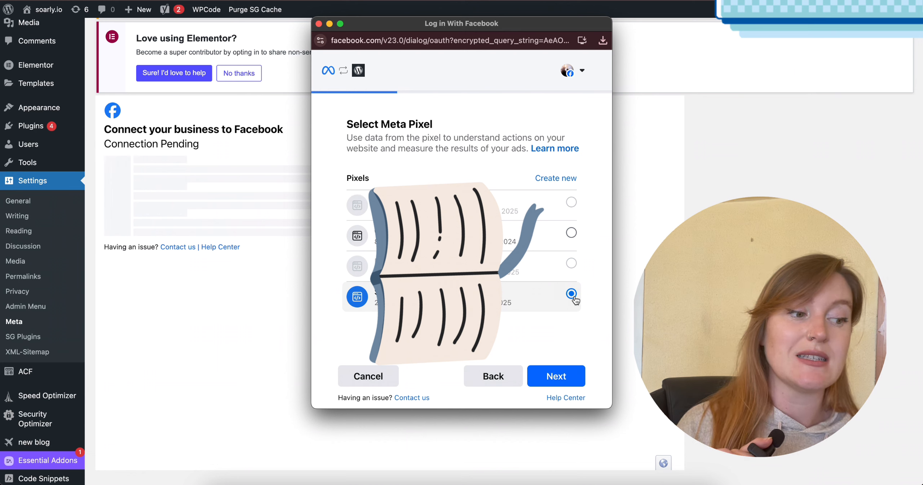
pyautogui.click(571, 233)
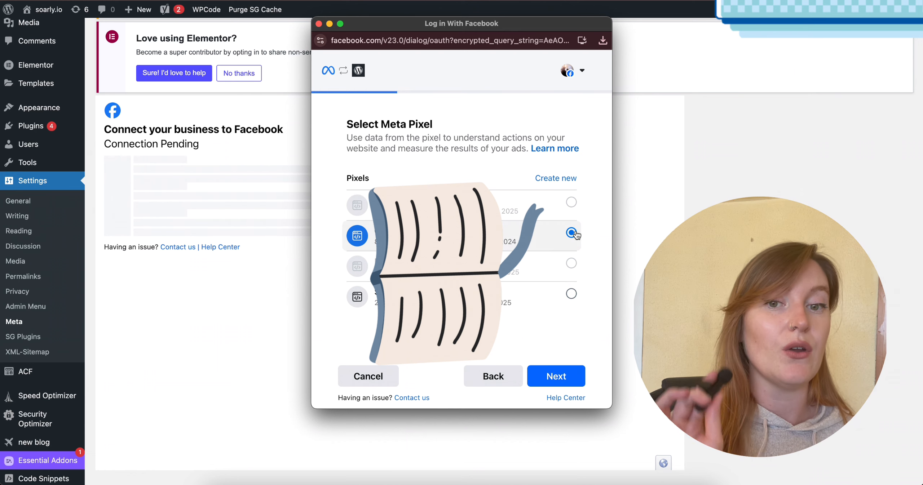
pyautogui.click(571, 295)
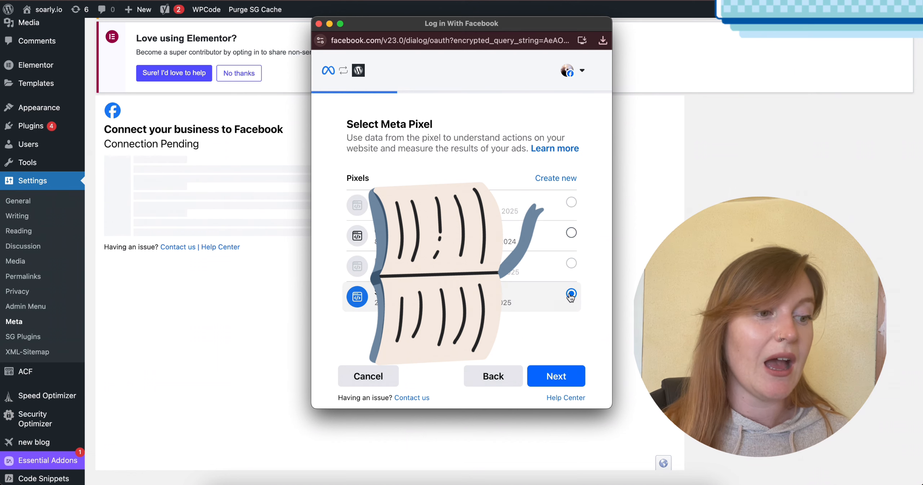
pyautogui.click(562, 379)
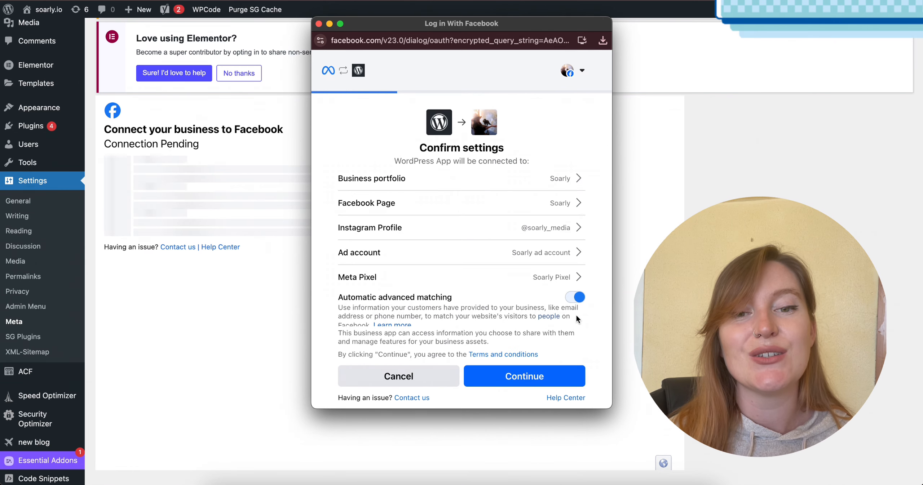
# Enable Gender, City, State, ZIP Code and Country, Phone number, Date of birth and External id for automatic advanced matching, and confirm the settings.
pyautogui.scroll(-2, 577, 316)
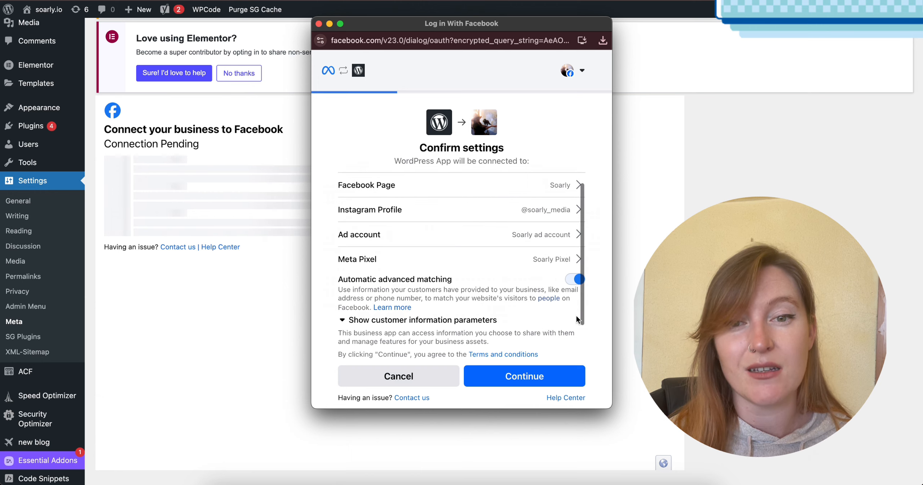
pyautogui.scroll(2, 576, 316)
pyautogui.scroll(-2, 576, 316)
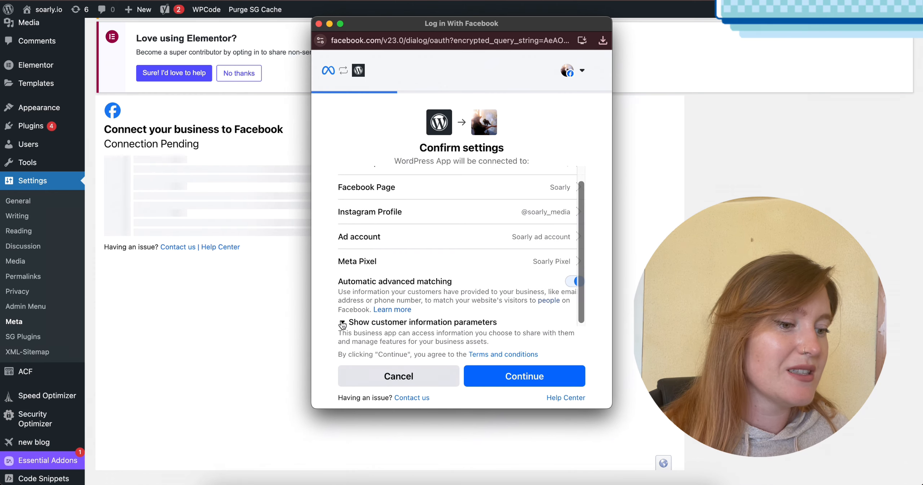
pyautogui.click(345, 323)
pyautogui.scroll(-5, 431, 317)
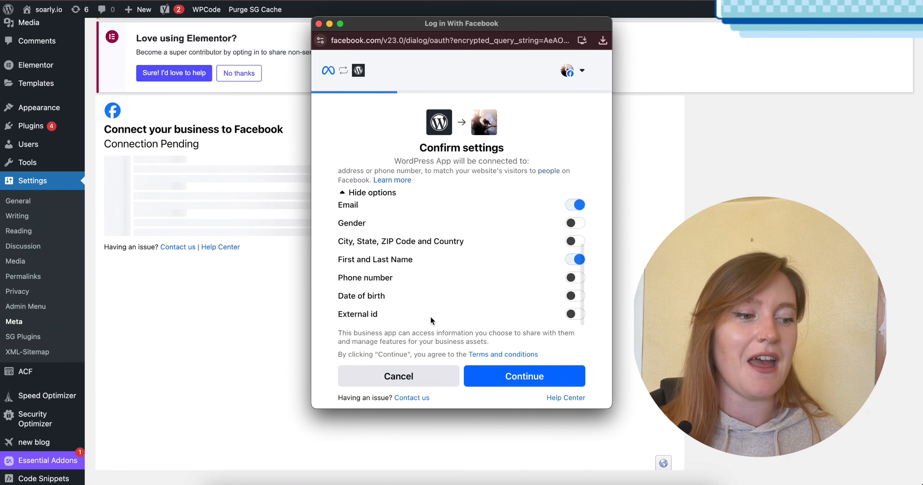
pyautogui.click(576, 223)
pyautogui.click(575, 241)
pyautogui.click(575, 277)
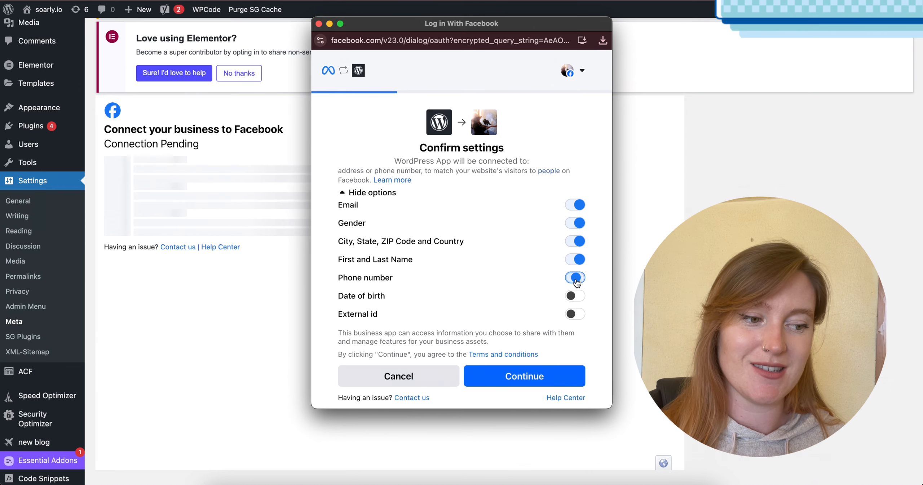
pyautogui.click(576, 295)
pyautogui.click(576, 314)
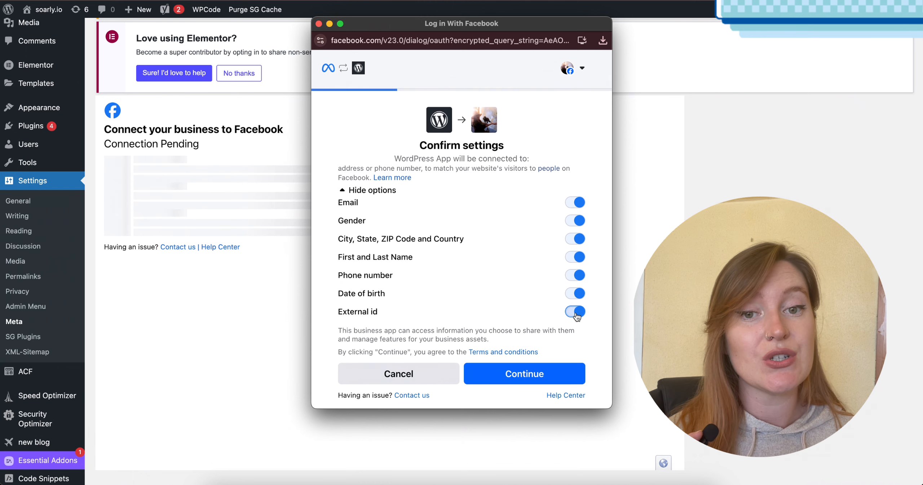
pyautogui.click(571, 377)
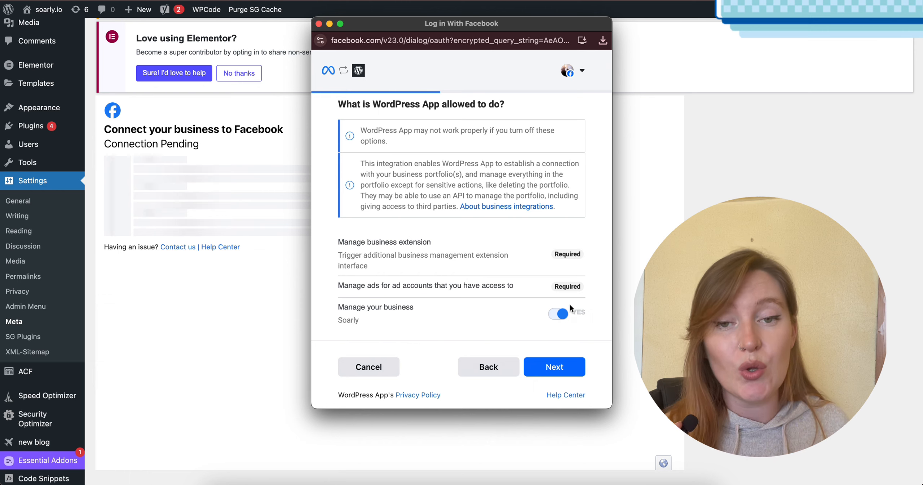
# Review and accept the WordPress App permissions with Manage your business enabled for Soarly, and finish the Facebook setup.
pyautogui.scroll(1, 570, 305)
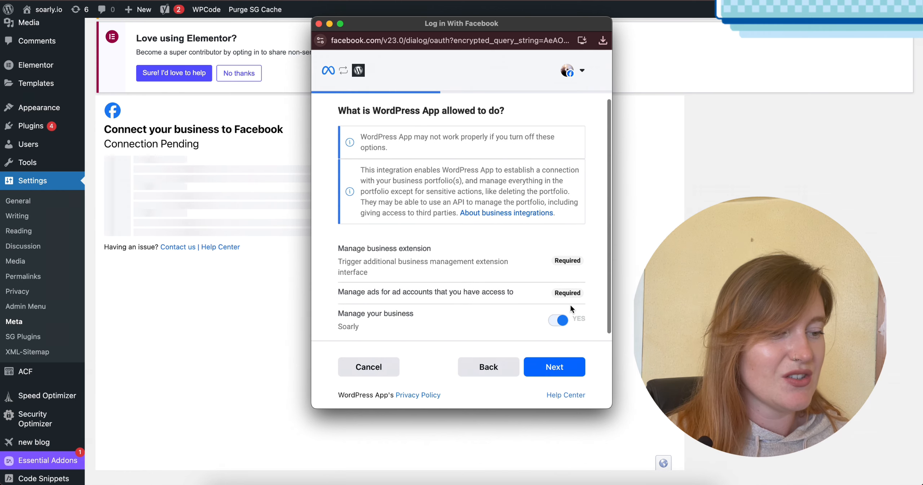
pyautogui.scroll(-1, 570, 305)
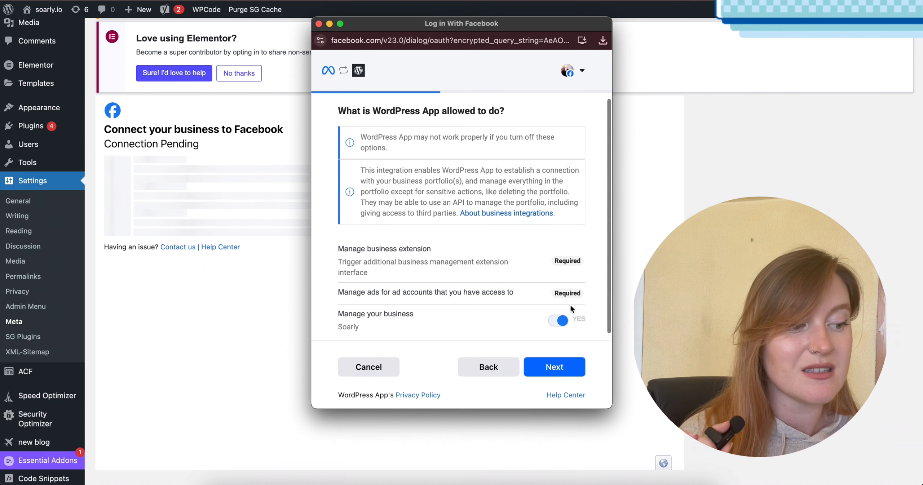
pyautogui.click(563, 366)
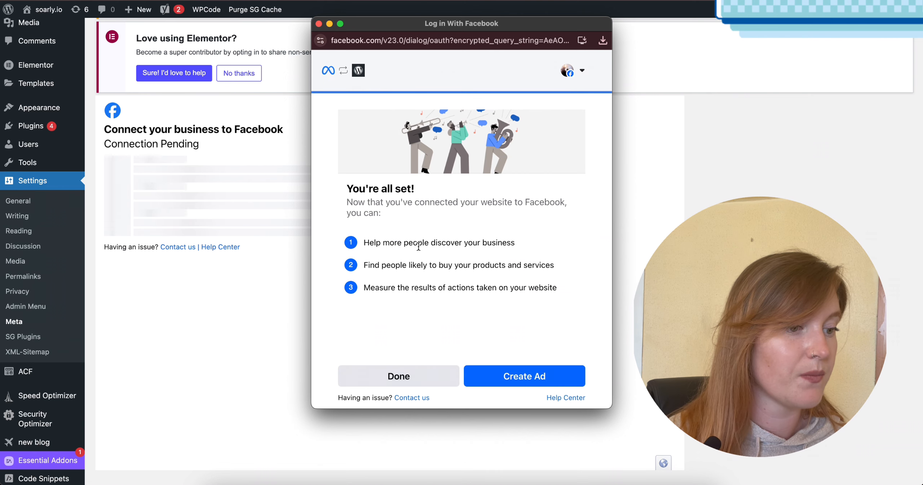
pyautogui.click(432, 374)
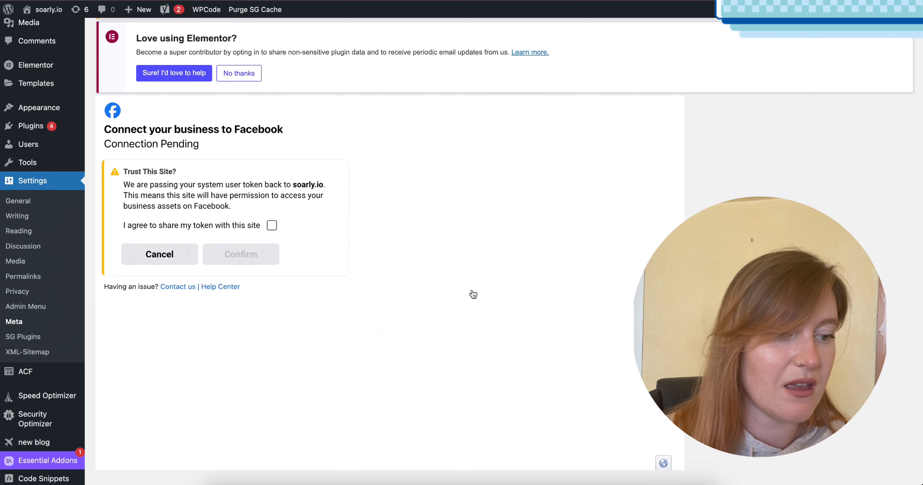
# Agree to share the system user token with soarly.io, confirm the connection, and check its connection settings.
pyautogui.click(272, 228)
pyautogui.click(260, 254)
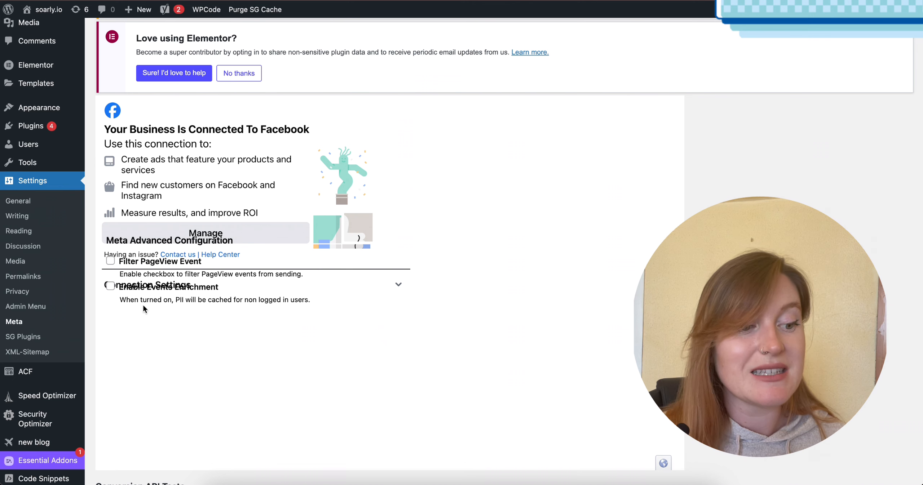
pyautogui.click(396, 292)
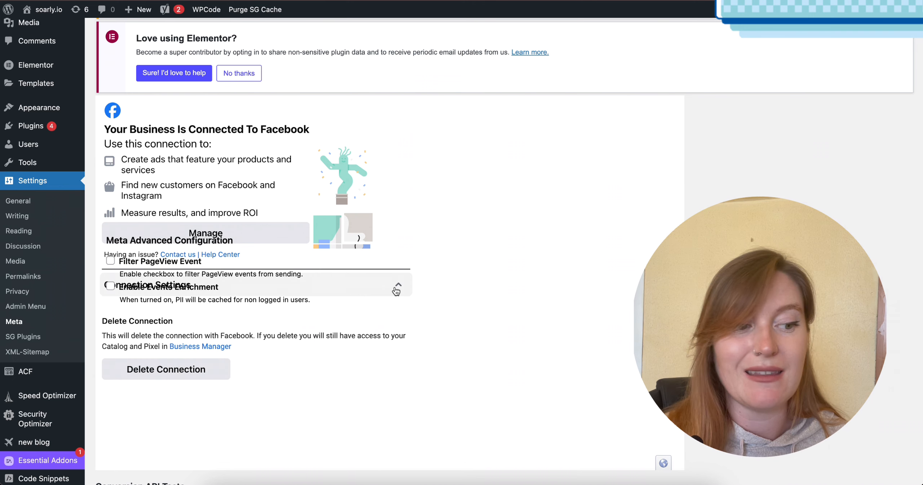
pyautogui.click(397, 292)
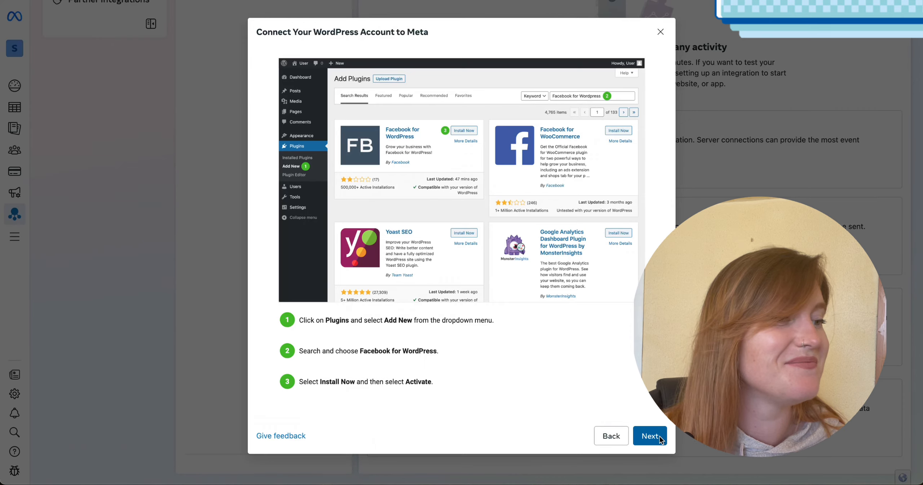
# Advance the WordPress connection setup to the verification stage and send test traffic to soarly.io.
pyautogui.click(660, 436)
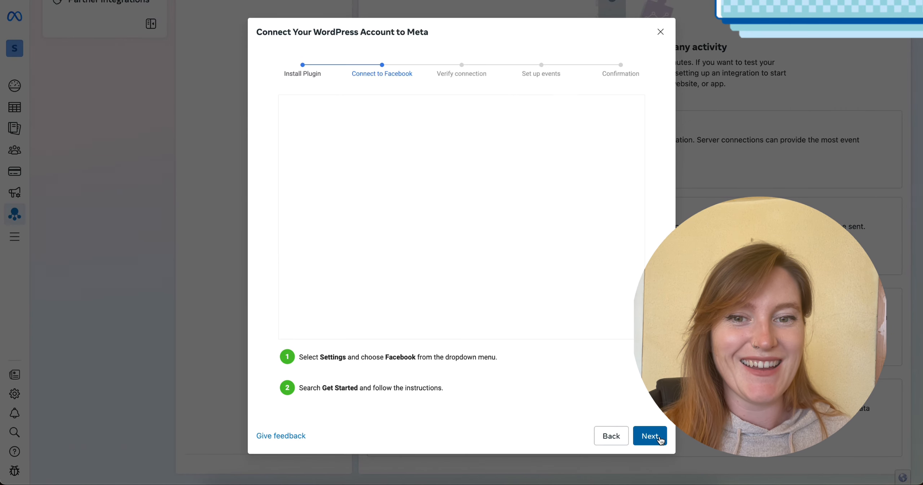
pyautogui.scroll(-1, 577, 280)
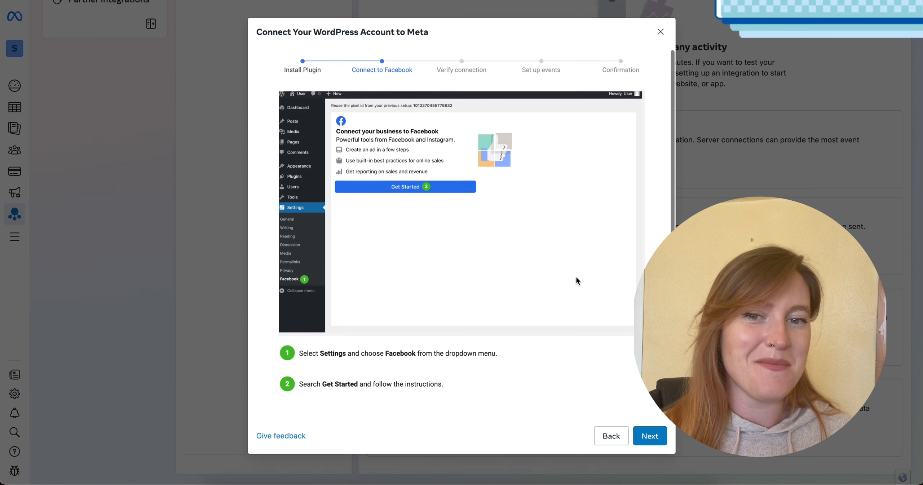
pyautogui.click(648, 435)
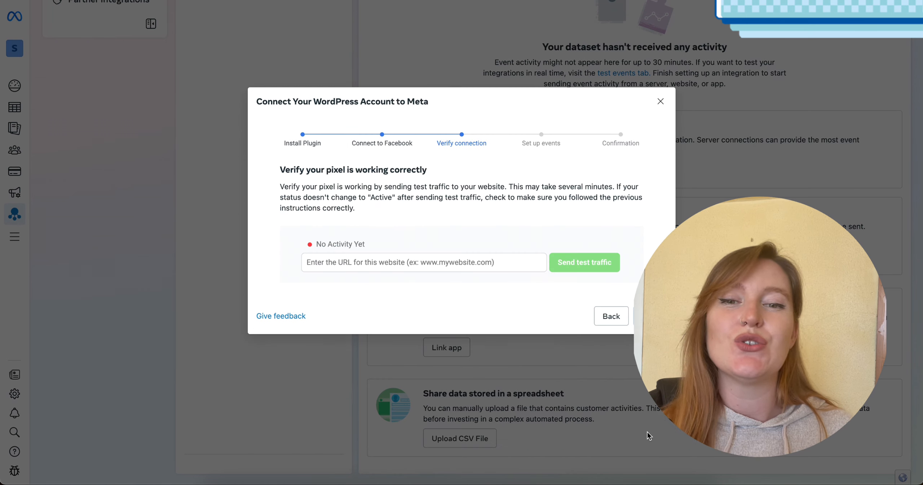
pyautogui.click(472, 261)
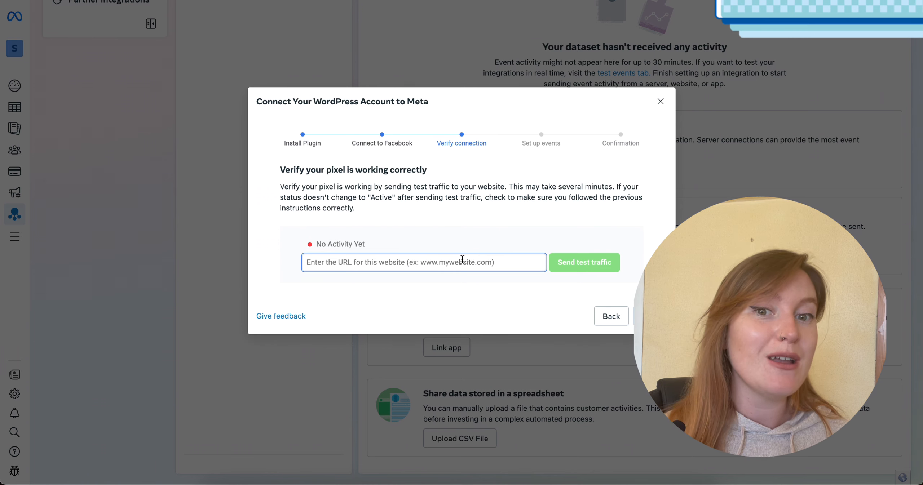
pyautogui.write('soarly')
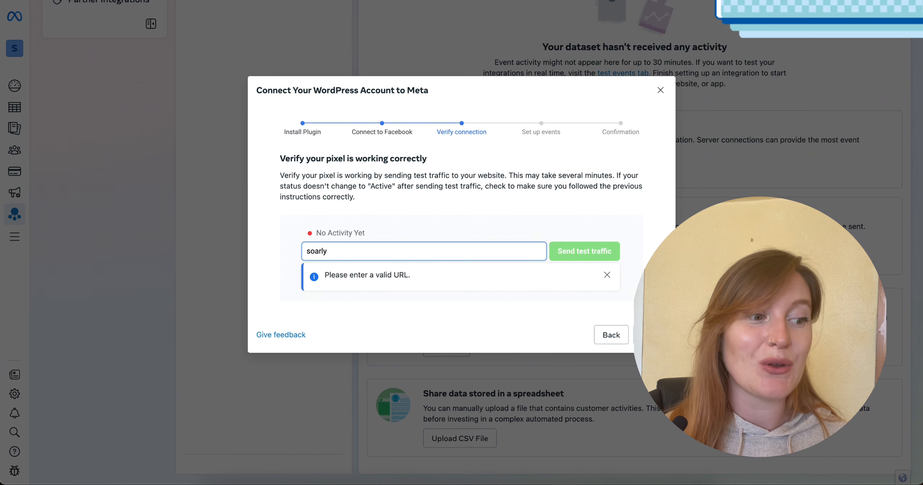
pyautogui.write('.io')
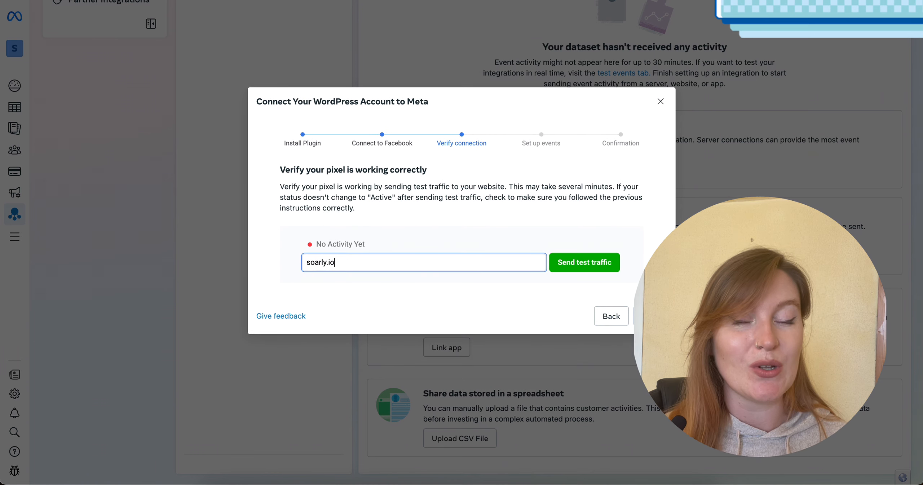
pyautogui.click(598, 263)
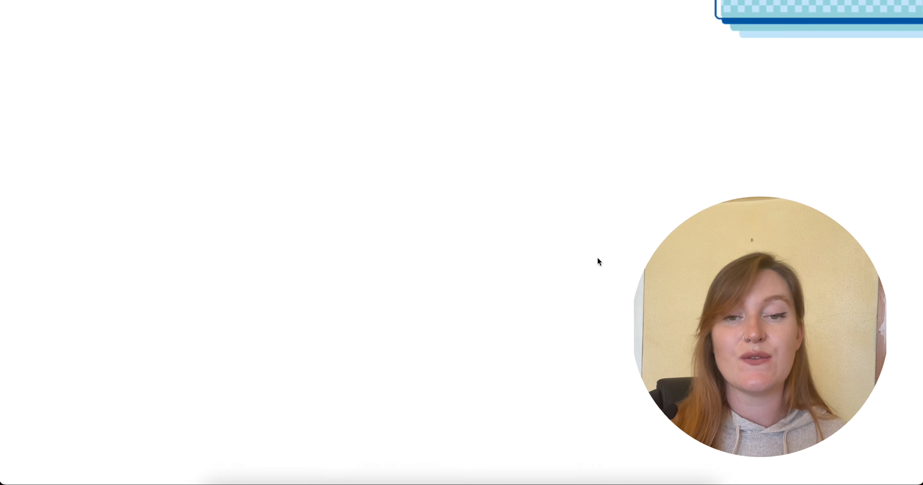
# Generate test activity on the Soarly home page by browsing it, trying to submit the empty free consultation form, and closing the form.
pyautogui.scroll(-6, 511, 216)
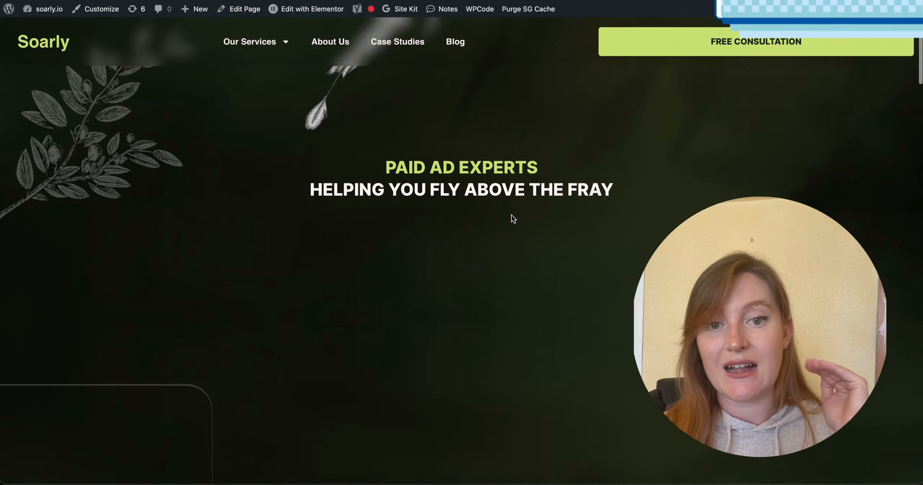
pyautogui.scroll(6, 512, 215)
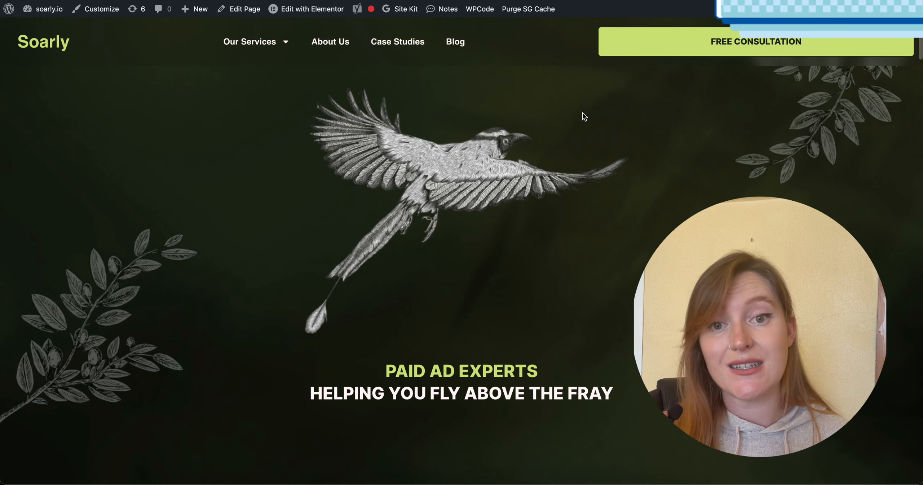
pyautogui.click(657, 41)
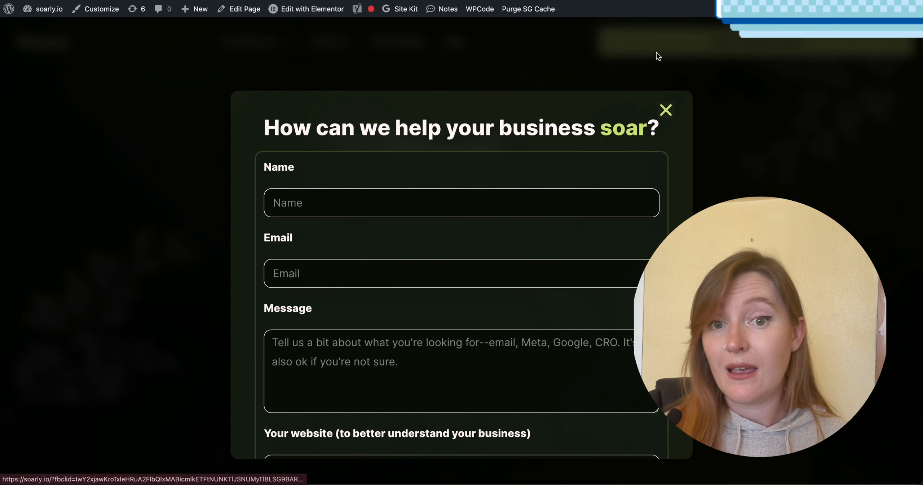
pyautogui.scroll(-5, 526, 197)
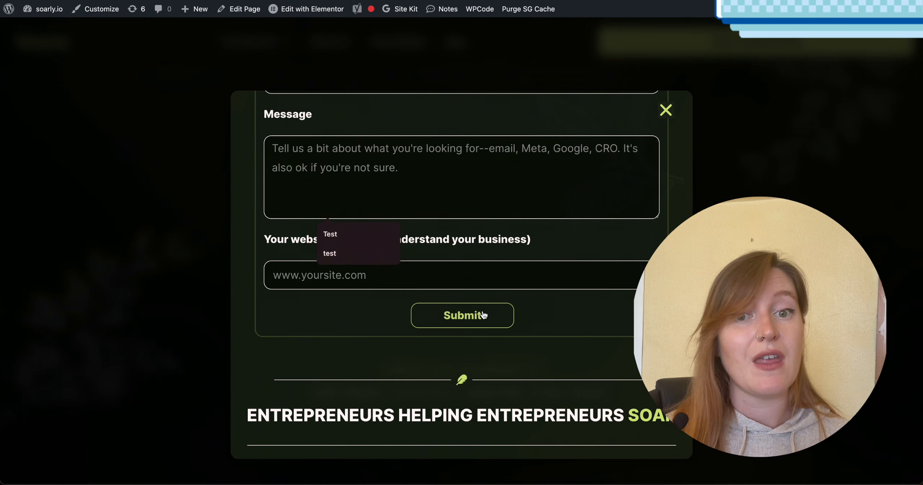
pyautogui.click(476, 315)
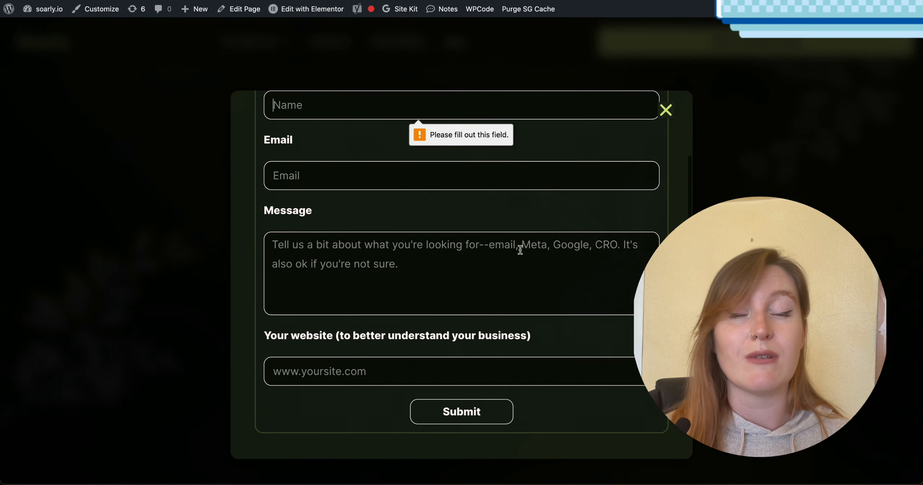
pyautogui.click(666, 111)
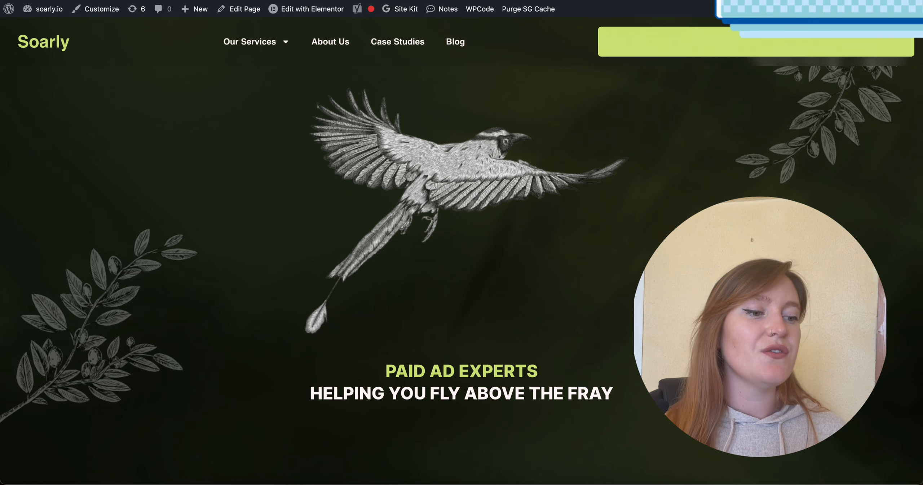
# Return to the Meta connection setup and continue from pixel verification to the Set up events stage.
pyautogui.hotkey('ctrl', 'shift', 'Tab')
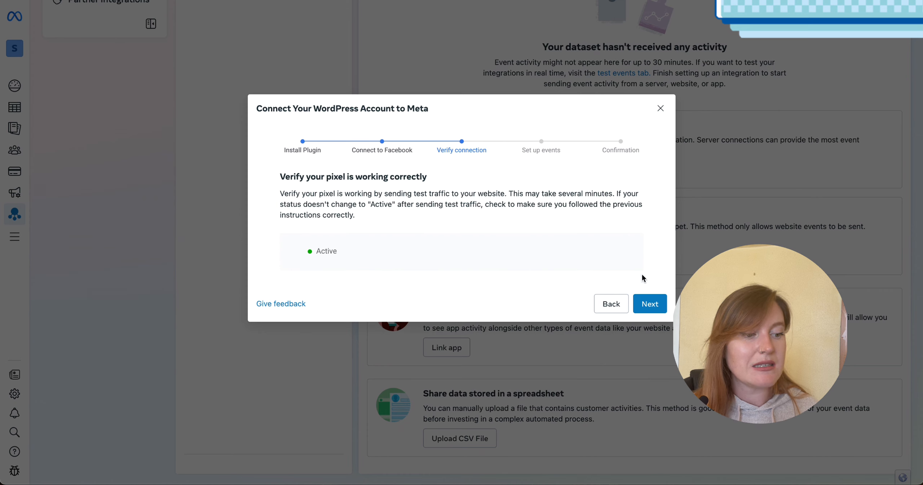
pyautogui.click(661, 306)
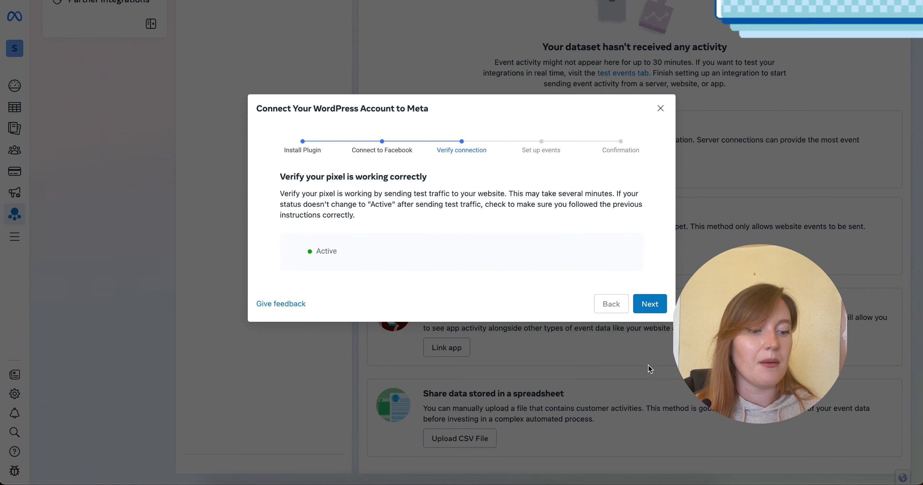
pyautogui.click(651, 305)
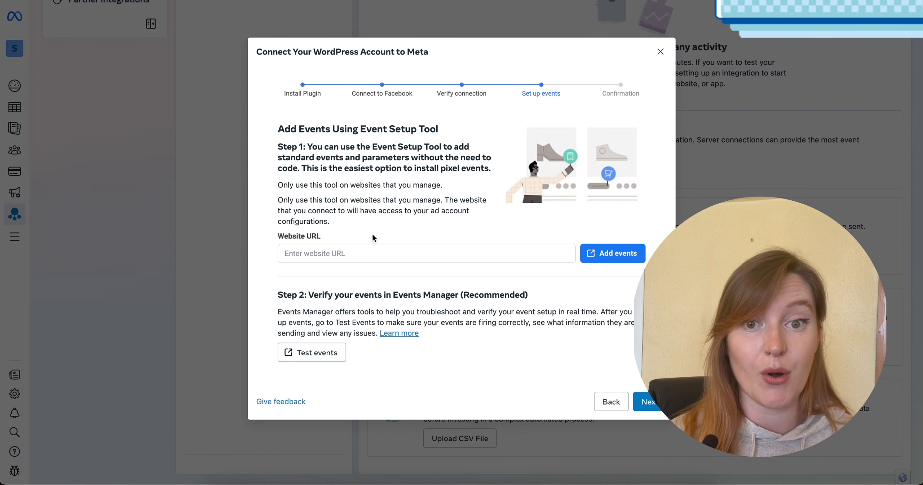
# Enter soarly.io as the website URL and launch the Event Setup Tool to add events.
pyautogui.click(362, 253)
pyautogui.write('soarly.io')
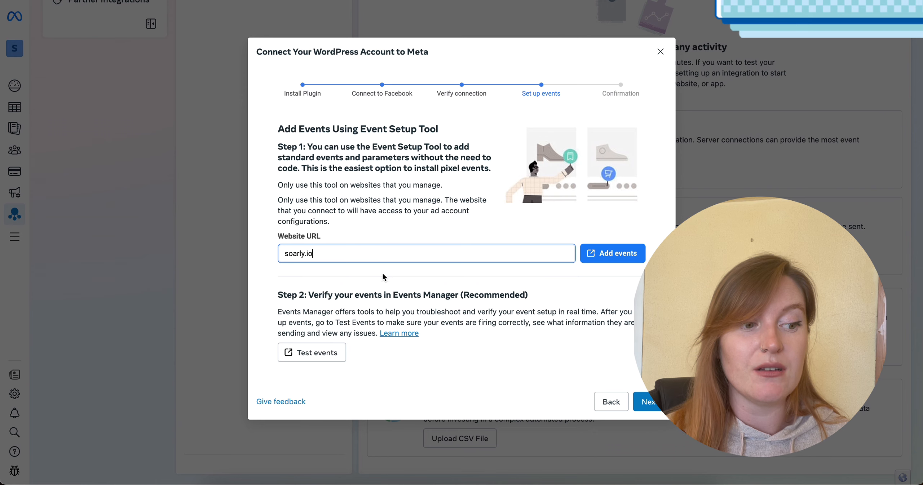
pyautogui.click(627, 255)
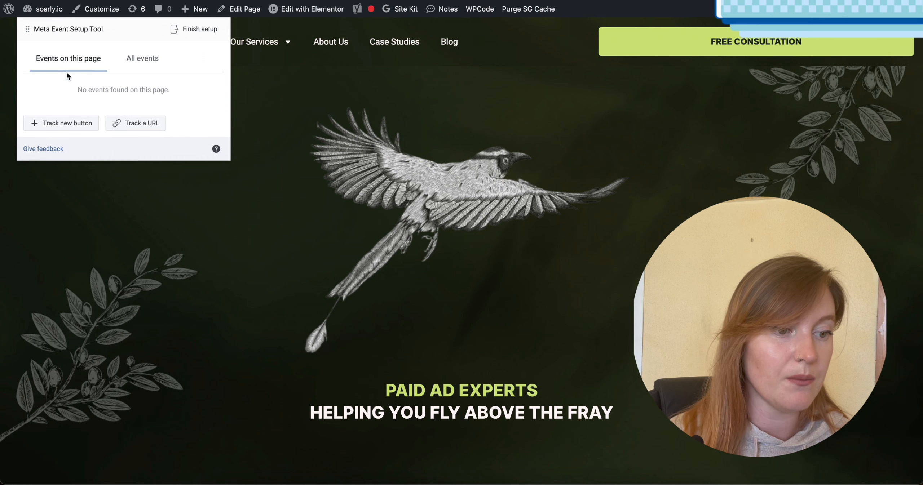
# Start tracking a new button and pick the website's FREE CONSULTATION button.
pyautogui.click(77, 122)
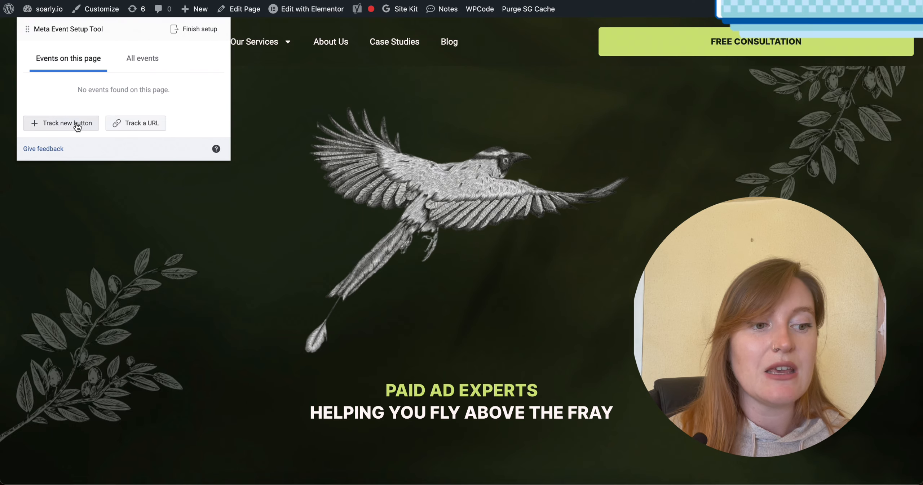
pyautogui.click(672, 35)
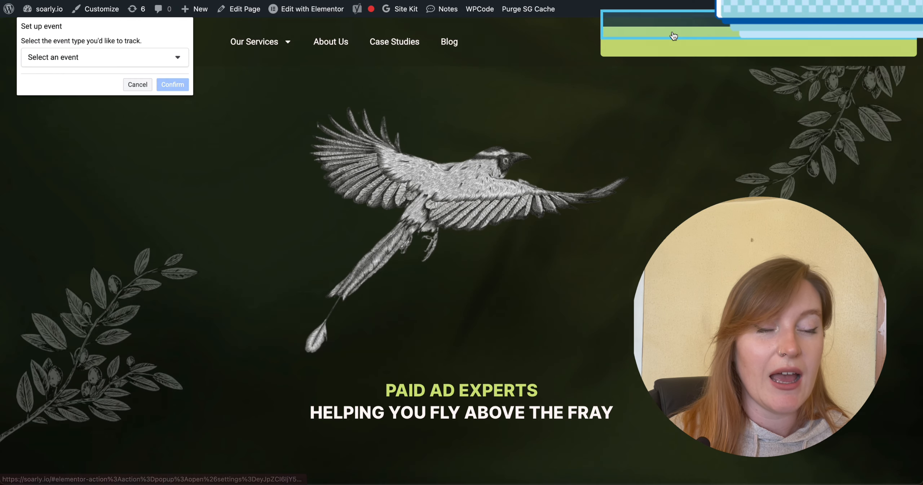
# Review the available event types and choose Initiate Checkout for the FREE CONSULTATION button.
pyautogui.click(158, 58)
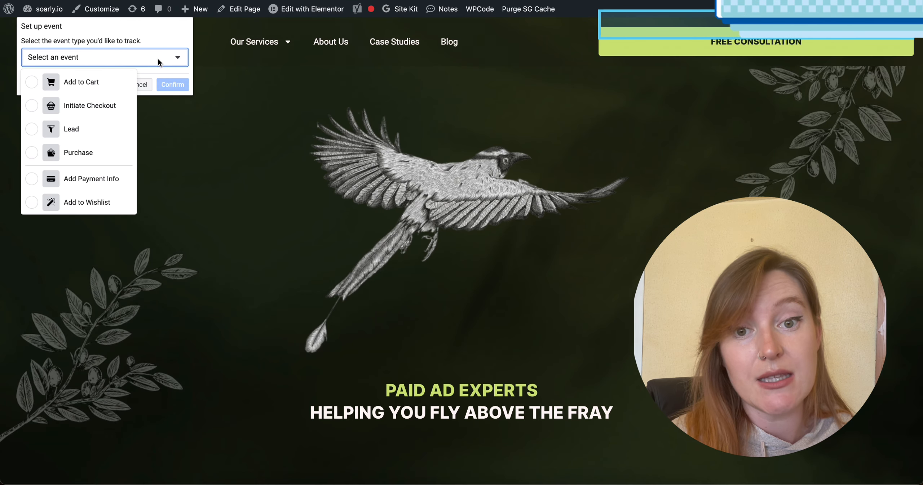
pyautogui.scroll(-4, 104, 140)
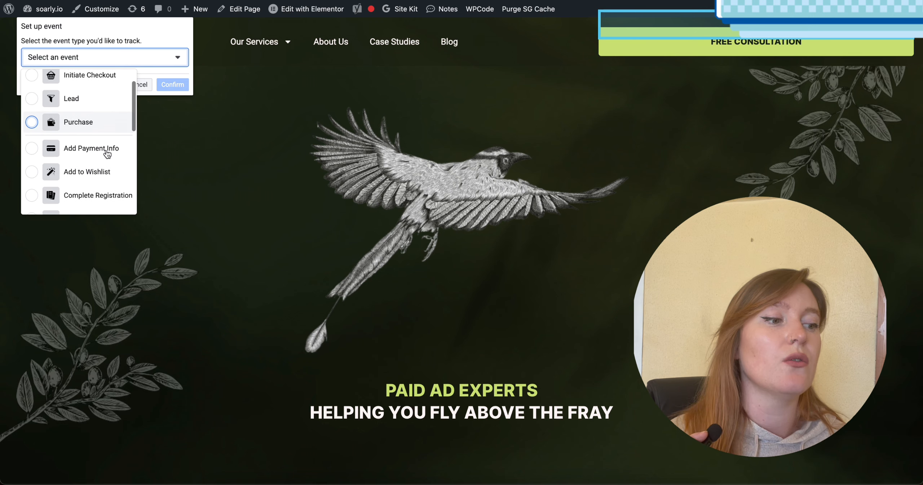
pyautogui.scroll(-2, 108, 154)
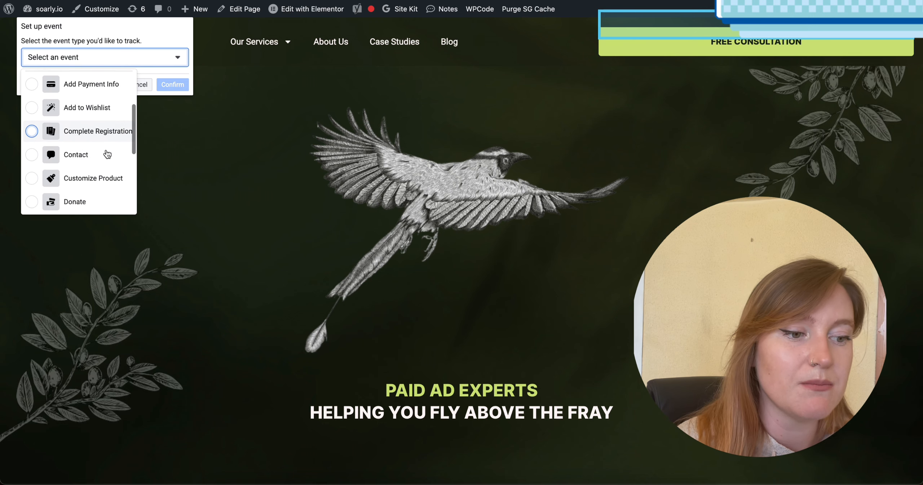
pyautogui.scroll(-4, 107, 154)
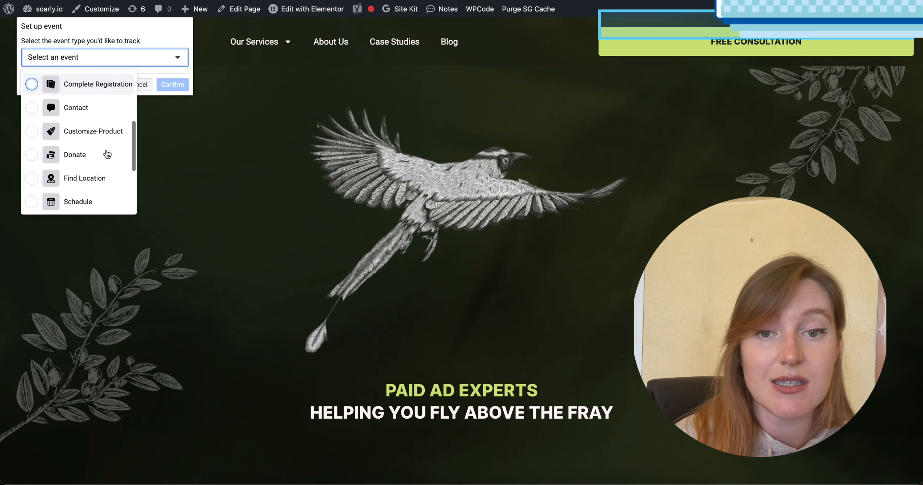
pyautogui.scroll(-3, 107, 154)
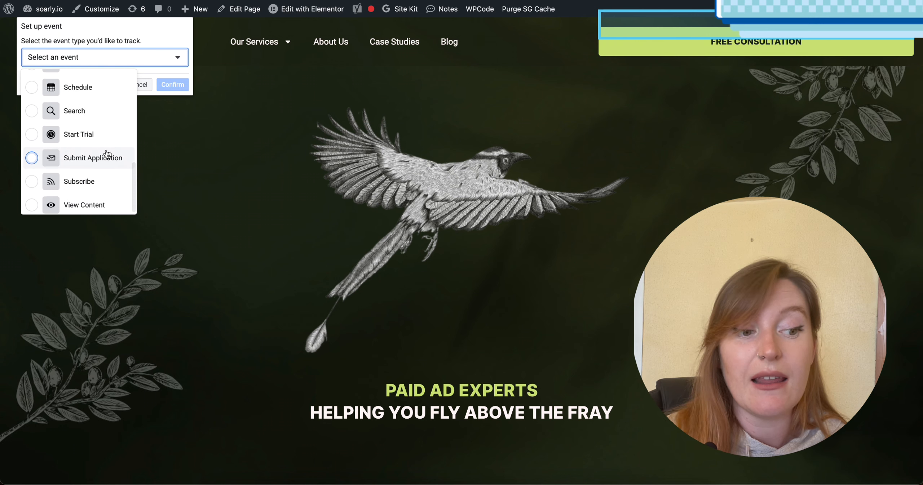
pyautogui.scroll(1, 107, 155)
pyautogui.scroll(-1, 108, 160)
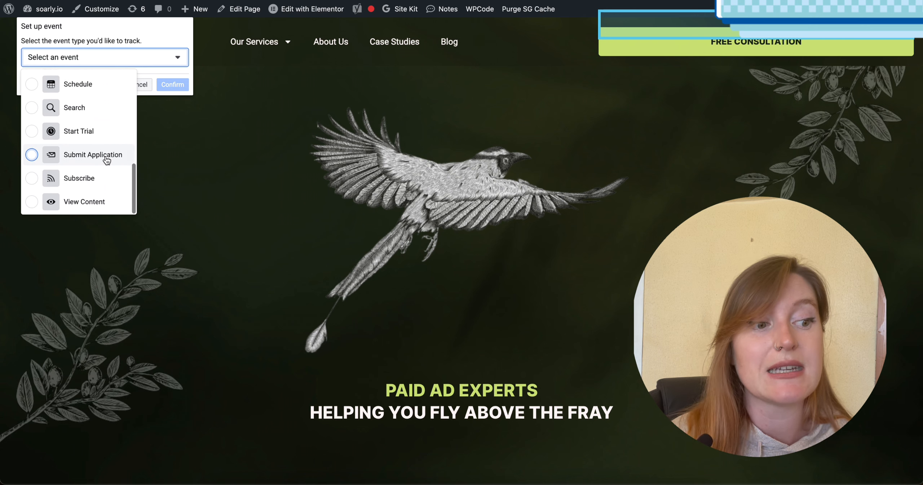
pyautogui.scroll(6, 107, 161)
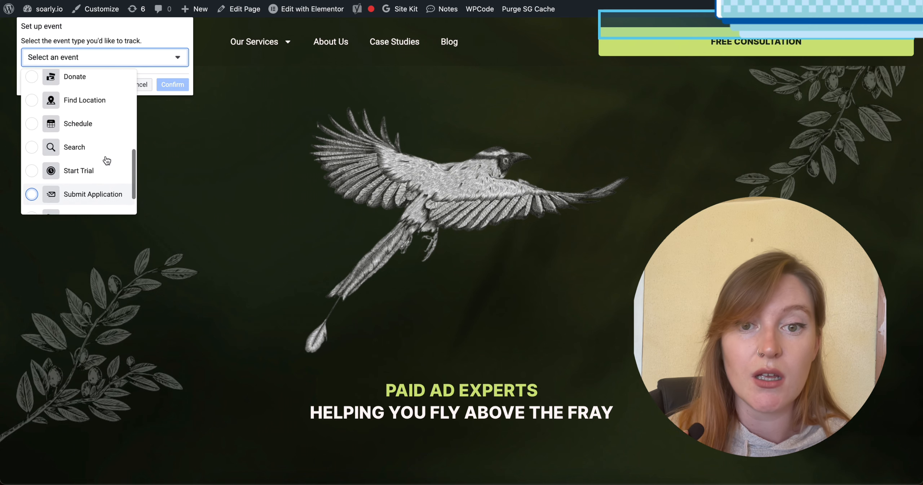
pyautogui.scroll(5, 107, 161)
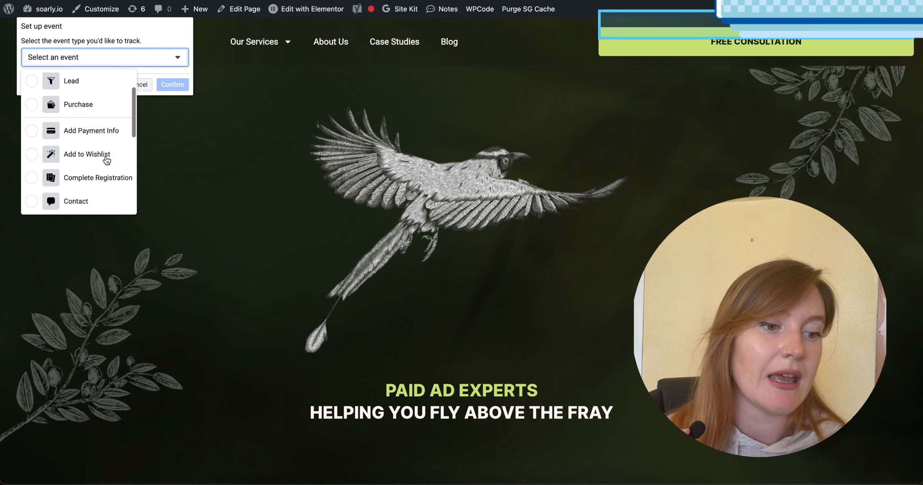
pyautogui.scroll(1, 107, 161)
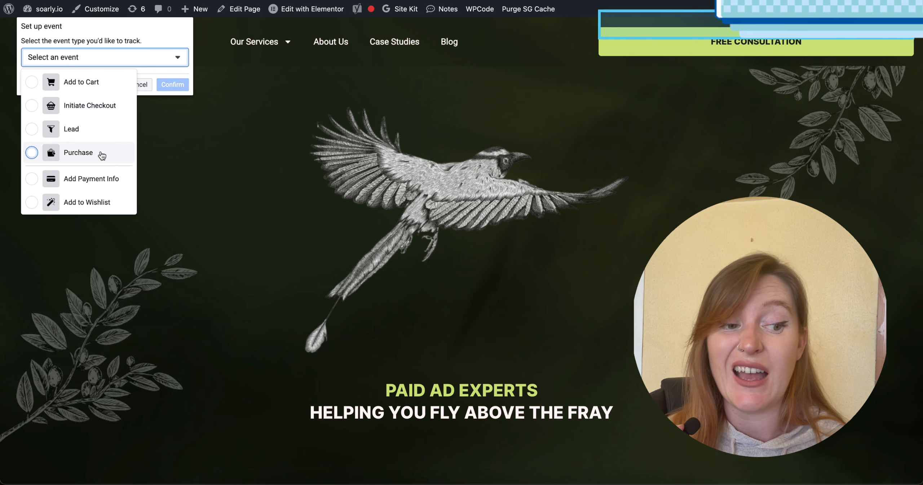
pyautogui.scroll(-3, 102, 155)
pyautogui.scroll(2, 102, 155)
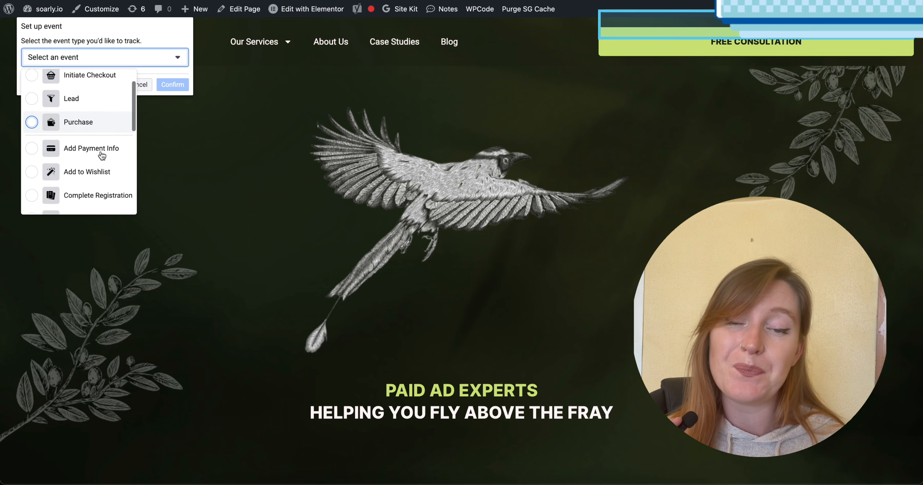
pyautogui.scroll(1, 102, 155)
pyautogui.scroll(-5, 102, 156)
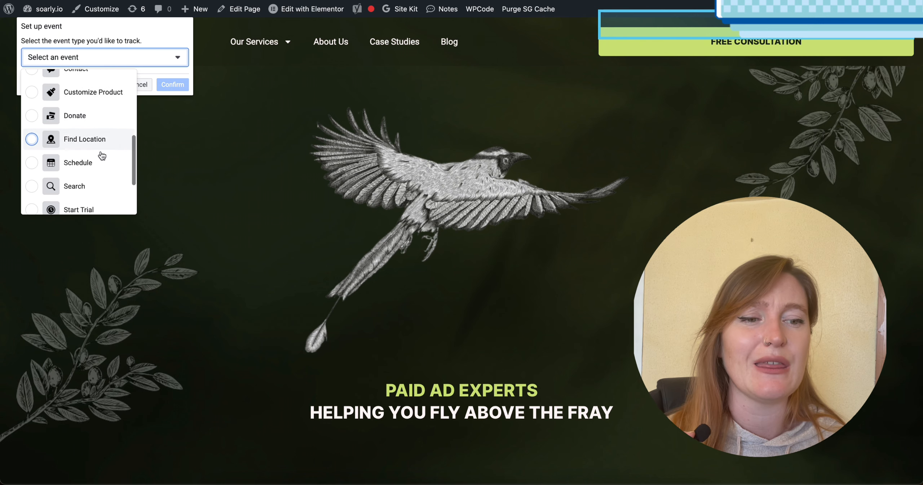
pyautogui.scroll(-3, 102, 155)
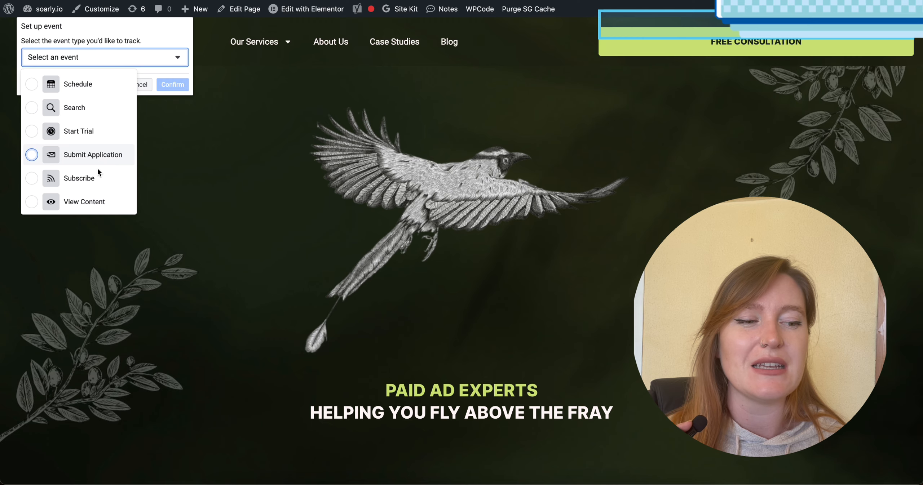
pyautogui.scroll(-1, 98, 178)
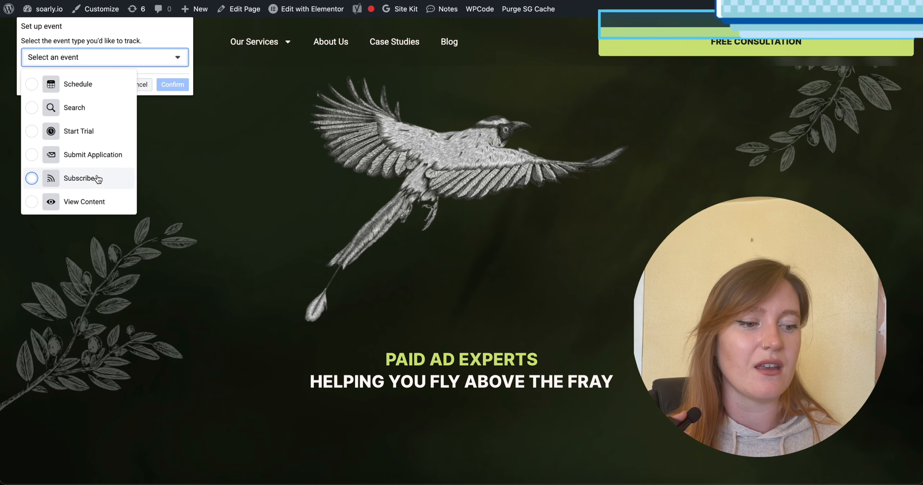
pyautogui.scroll(1, 98, 179)
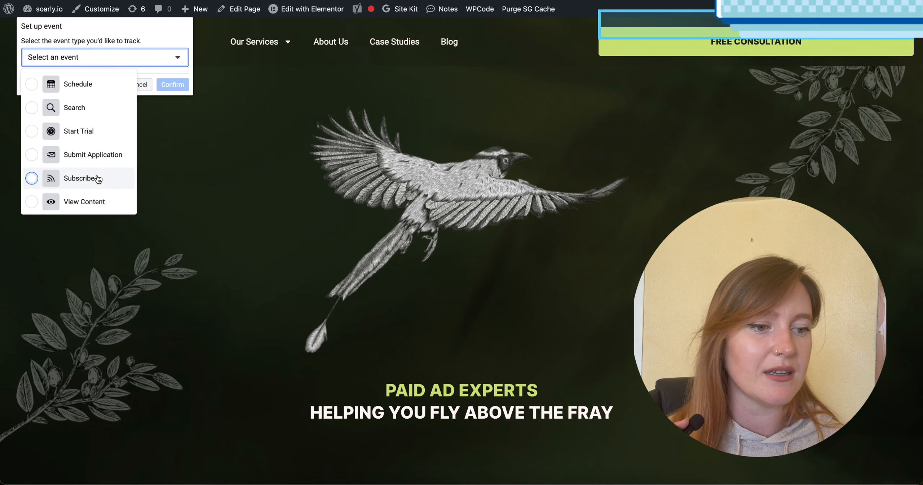
pyautogui.click(89, 109)
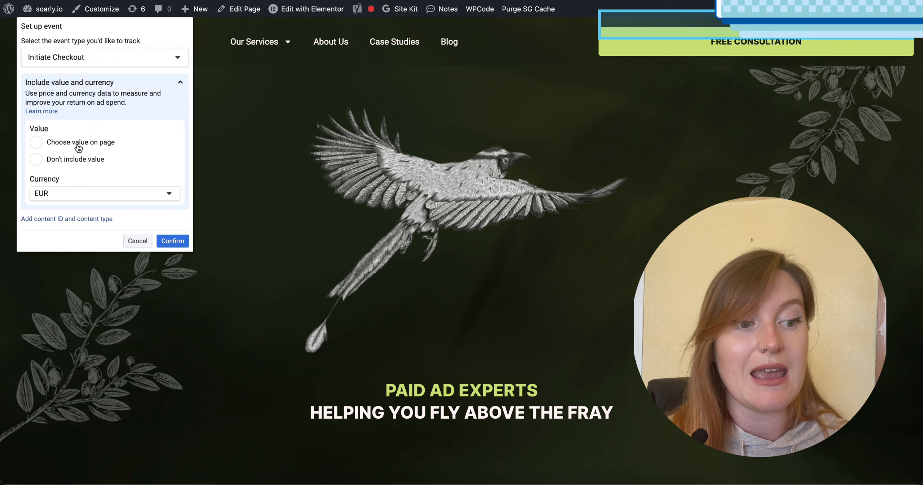
# Exclude the value from the Initiate Checkout event and confirm the event for the FREE CONSULTATION button.
pyautogui.click(75, 163)
pyautogui.scroll(-1, 110, 186)
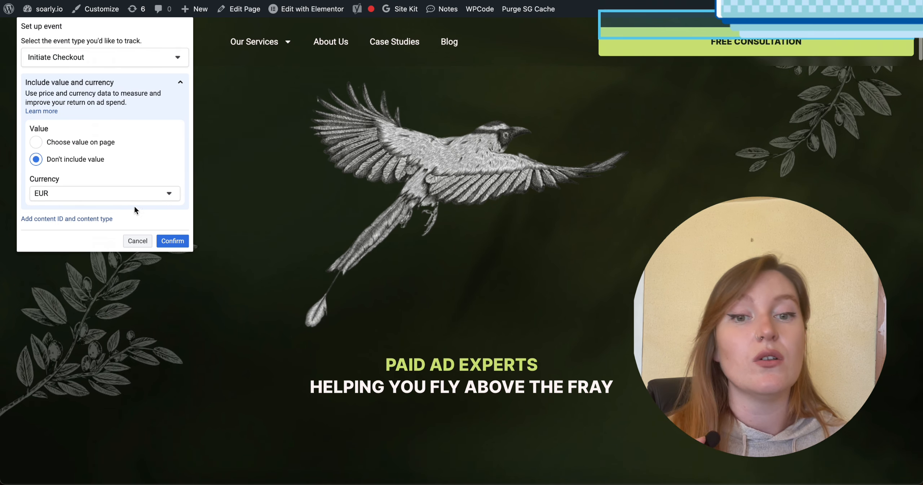
pyautogui.click(171, 244)
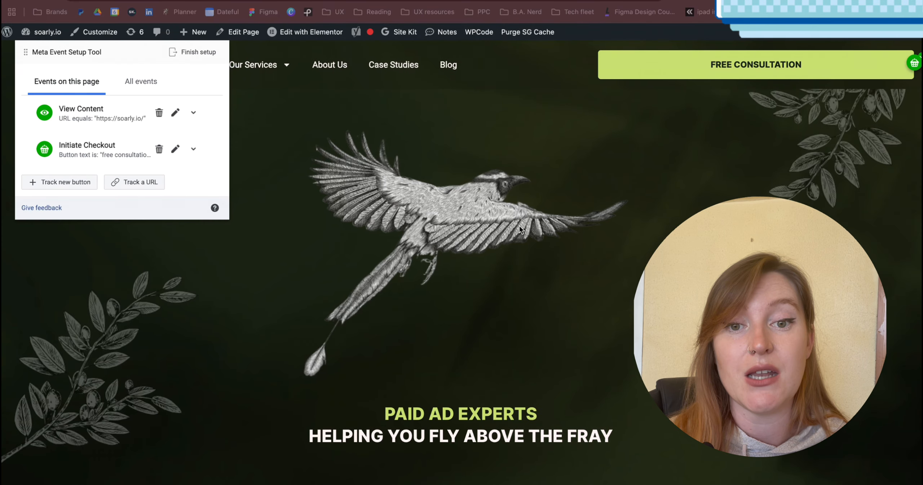
# Open the site's free consultation form and fill in the name Test, a test email address and the message "this is a test".
pyautogui.click(658, 70)
pyautogui.scroll(-2, 509, 314)
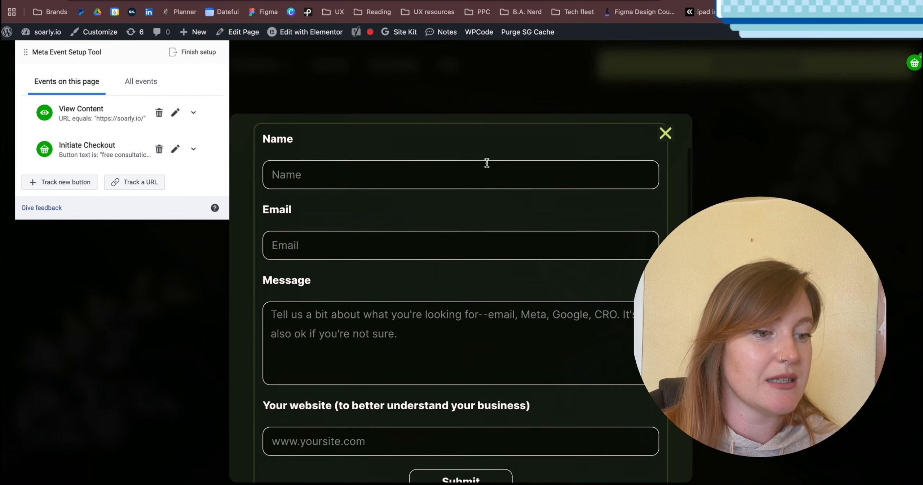
pyautogui.click(487, 163)
pyautogui.click(329, 218)
pyautogui.click(317, 243)
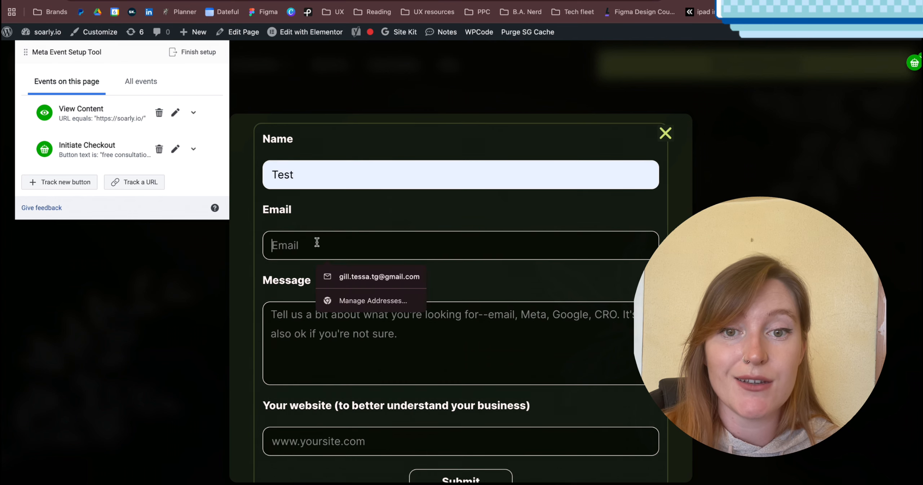
pyautogui.write('test@')
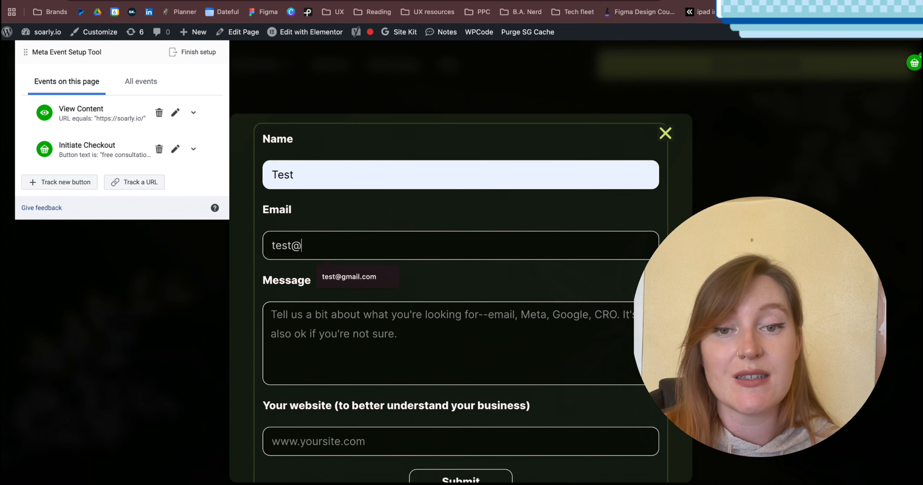
pyautogui.write('gmail.')
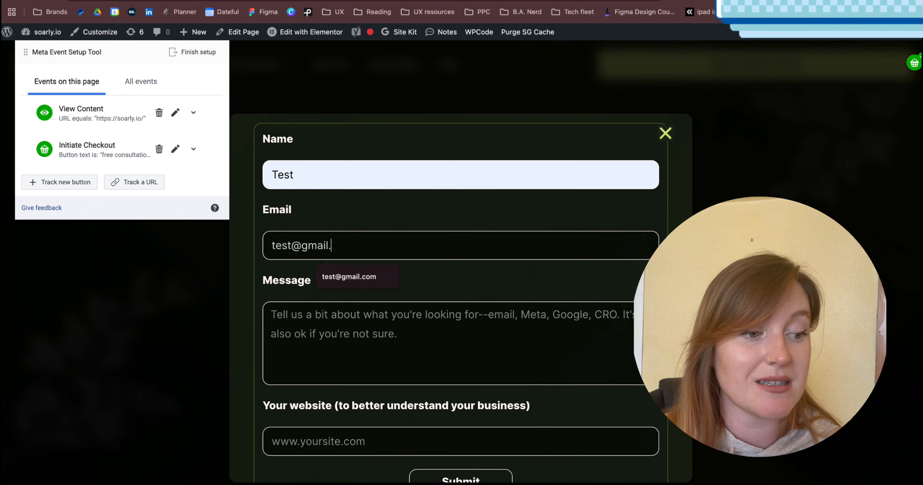
pyautogui.write('com')
pyautogui.click(320, 324)
pyautogui.write('thi')
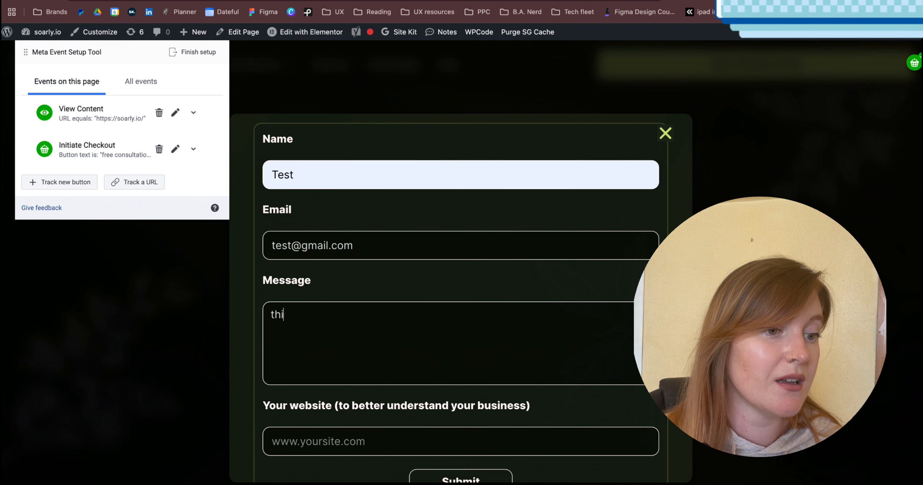
pyautogui.write('s is a test')
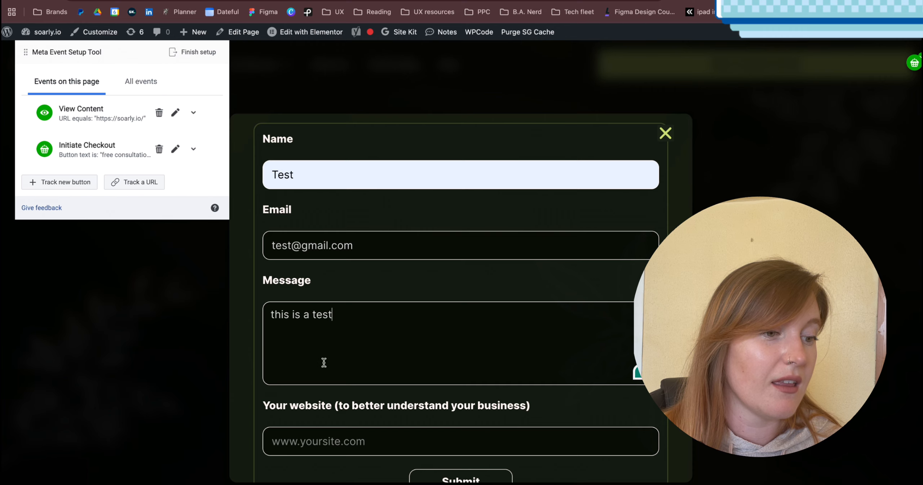
pyautogui.scroll(-2, 323, 362)
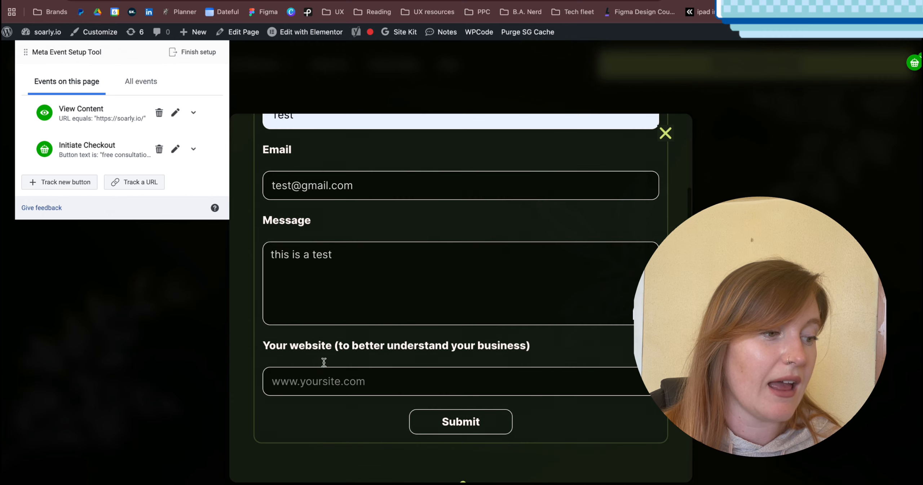
pyautogui.click(347, 381)
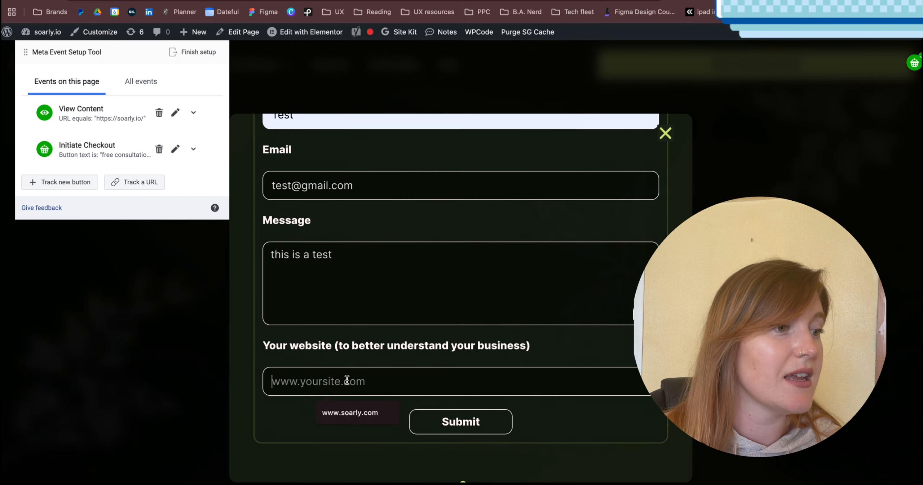
pyautogui.click(353, 410)
pyautogui.moveTo(357, 381); pyautogui.dragTo(331, 381)
pyautogui.write('io')
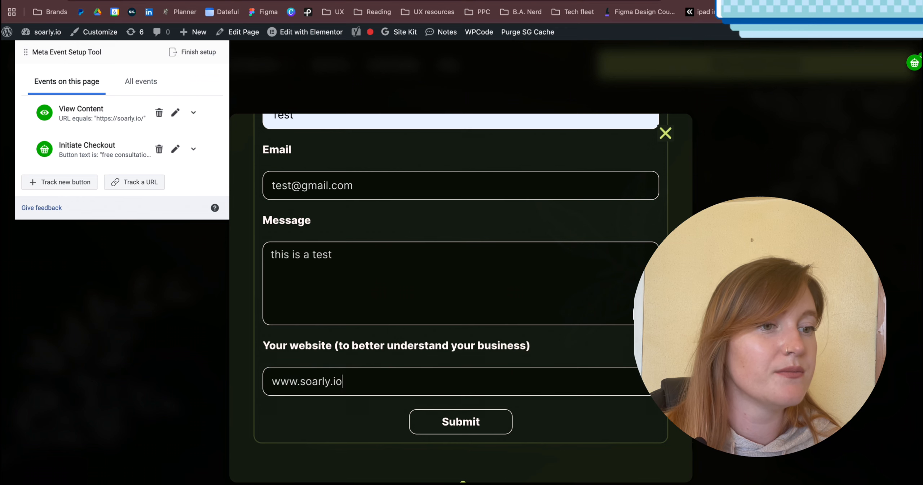
pyautogui.click(449, 424)
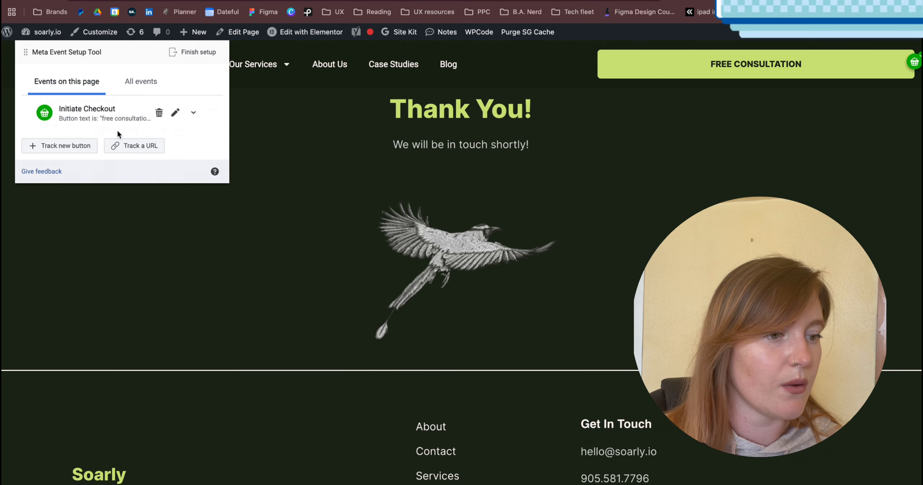
pyautogui.click(144, 146)
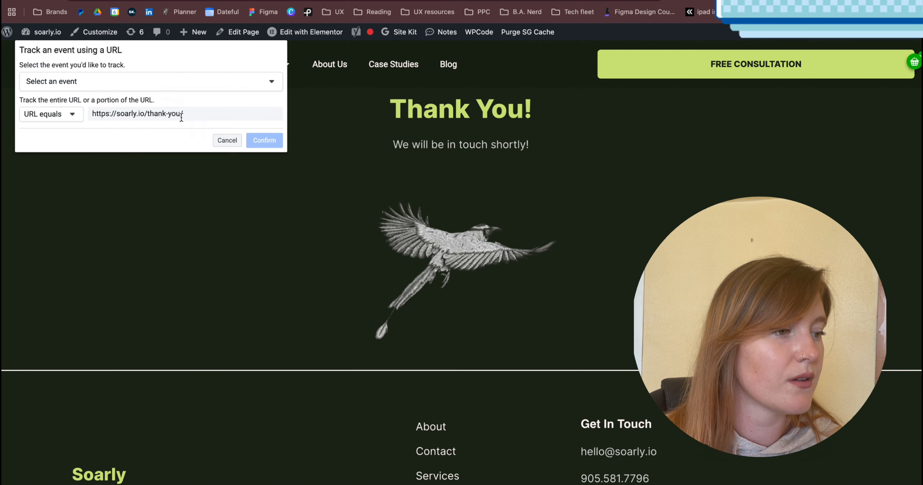
pyautogui.click(115, 79)
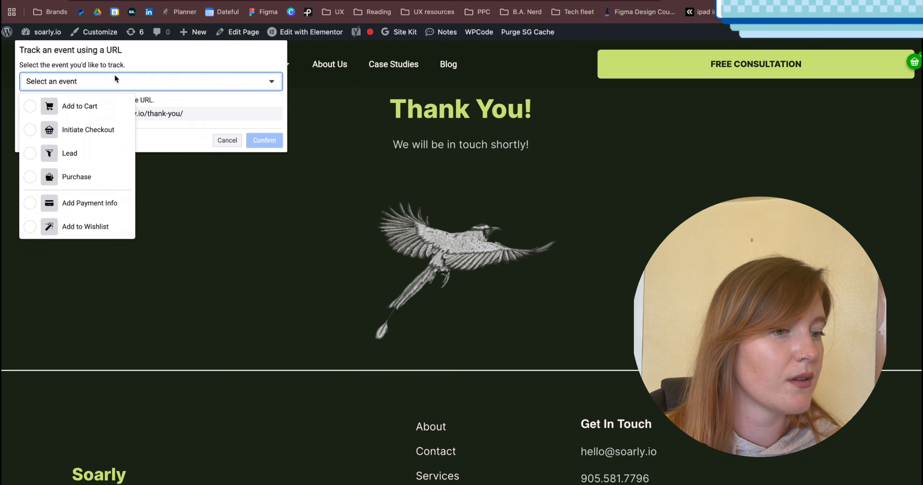
pyautogui.click(95, 153)
pyautogui.click(93, 206)
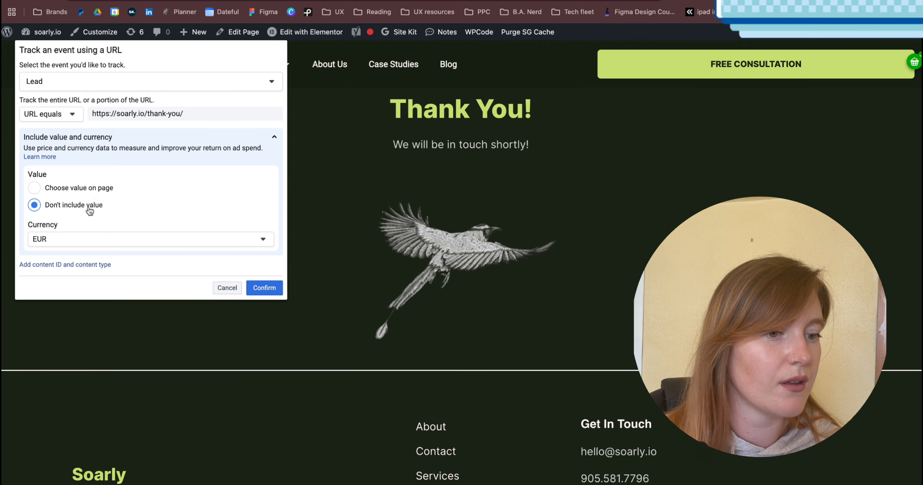
pyautogui.click(275, 289)
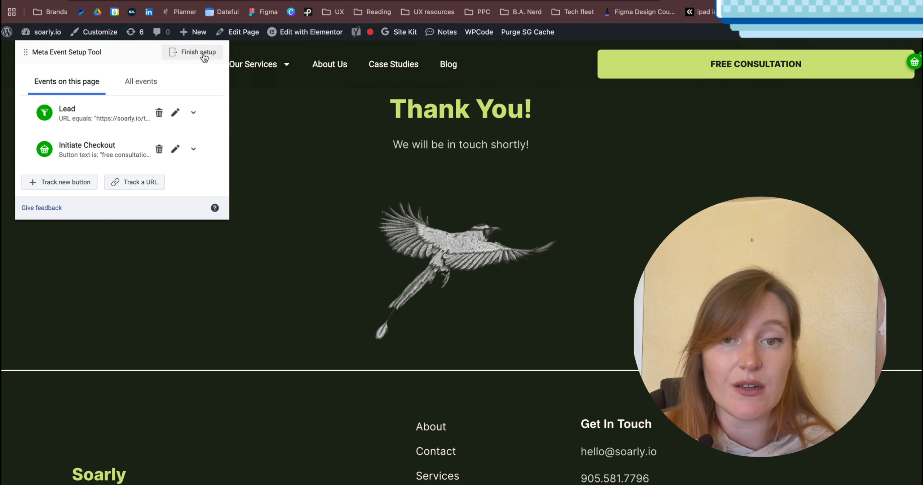
# Review all configured events, finish the event setup and return to the event activity in the Soarly Pixel's overview.
pyautogui.click(128, 89)
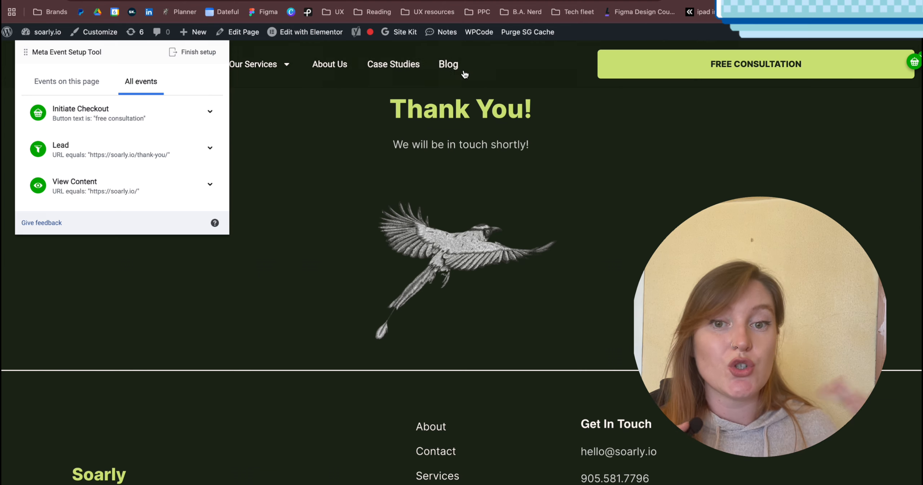
pyautogui.scroll(-5, 308, 200)
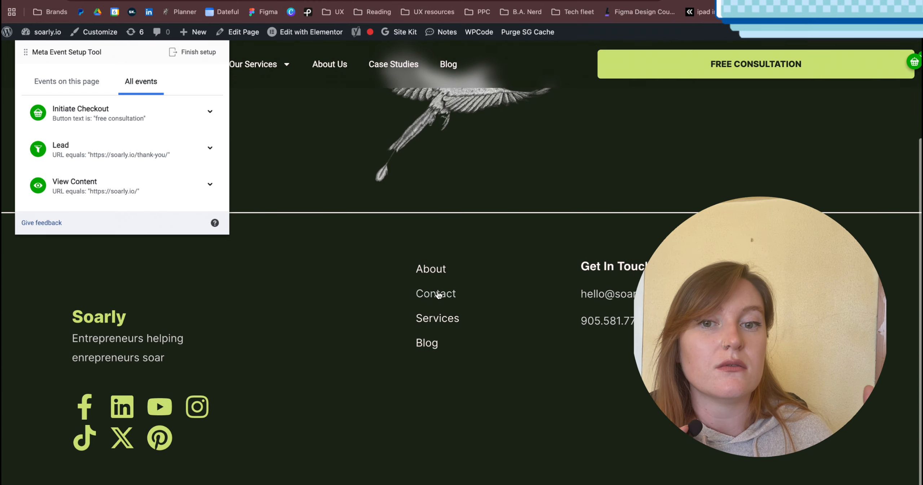
pyautogui.scroll(4, 424, 220)
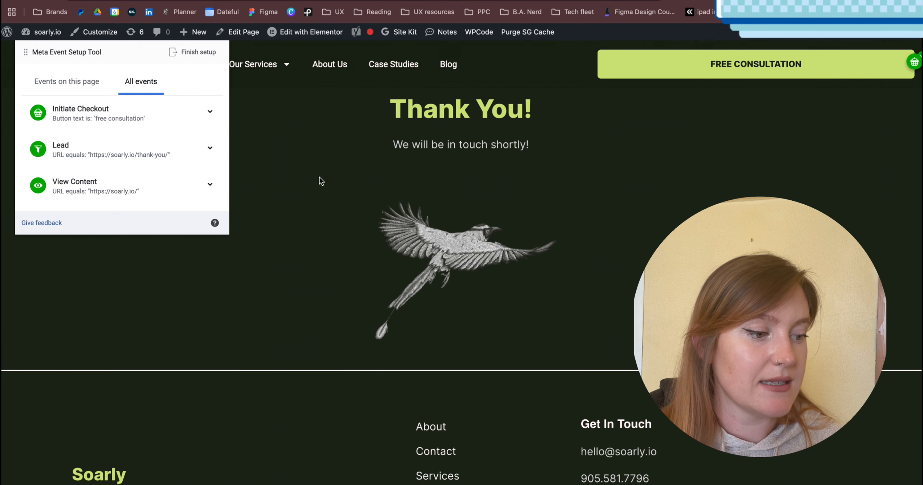
pyautogui.click(42, 75)
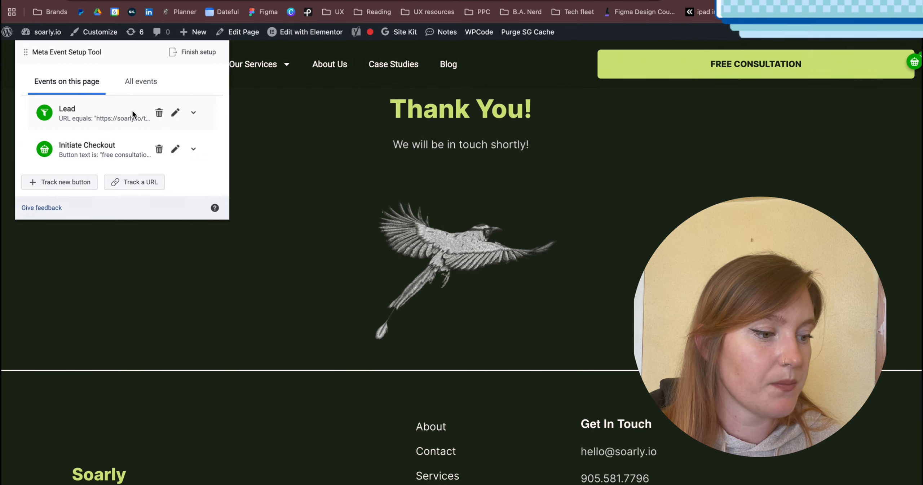
pyautogui.click(191, 54)
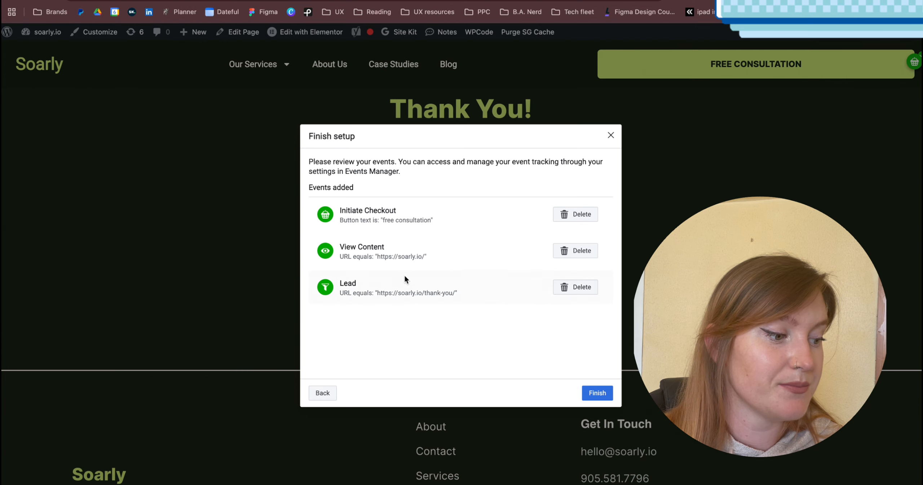
pyautogui.click(595, 393)
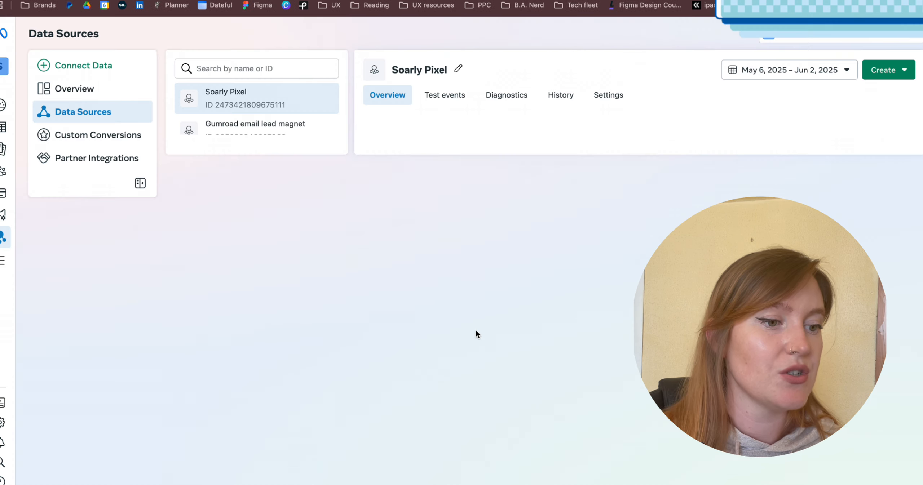
pyautogui.scroll(-5, 428, 230)
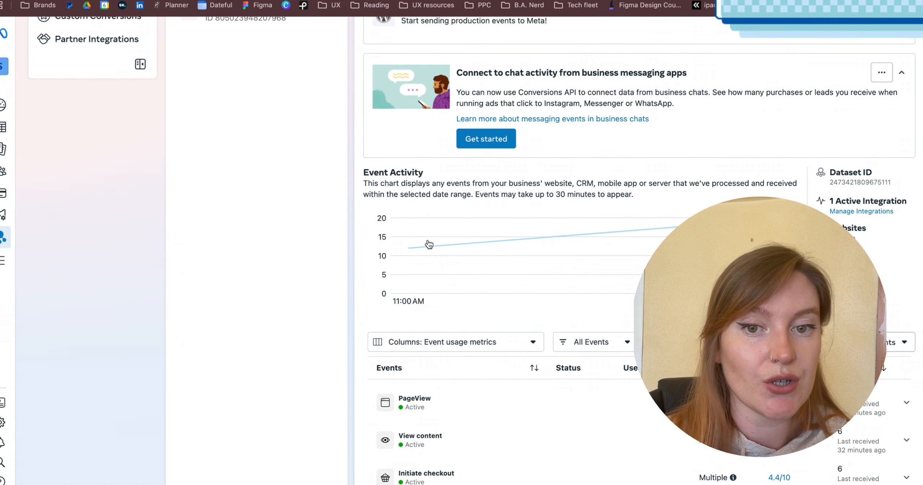